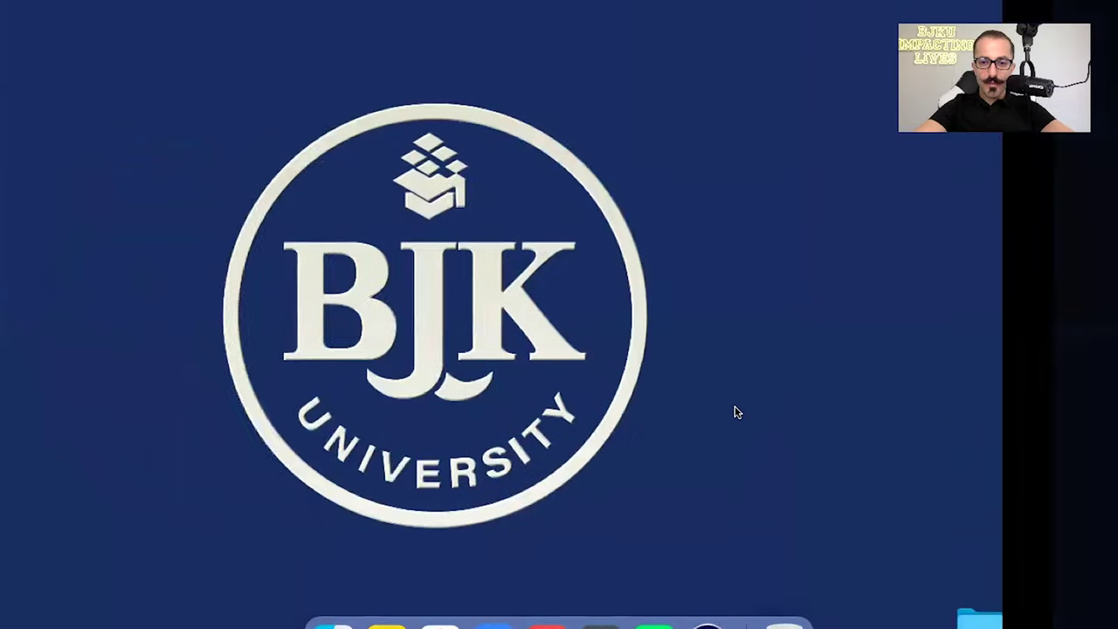
- Switch to the Google Docs document and start a numbered list under the heading with the item "Education + Tools"
key(ctrl+Right)
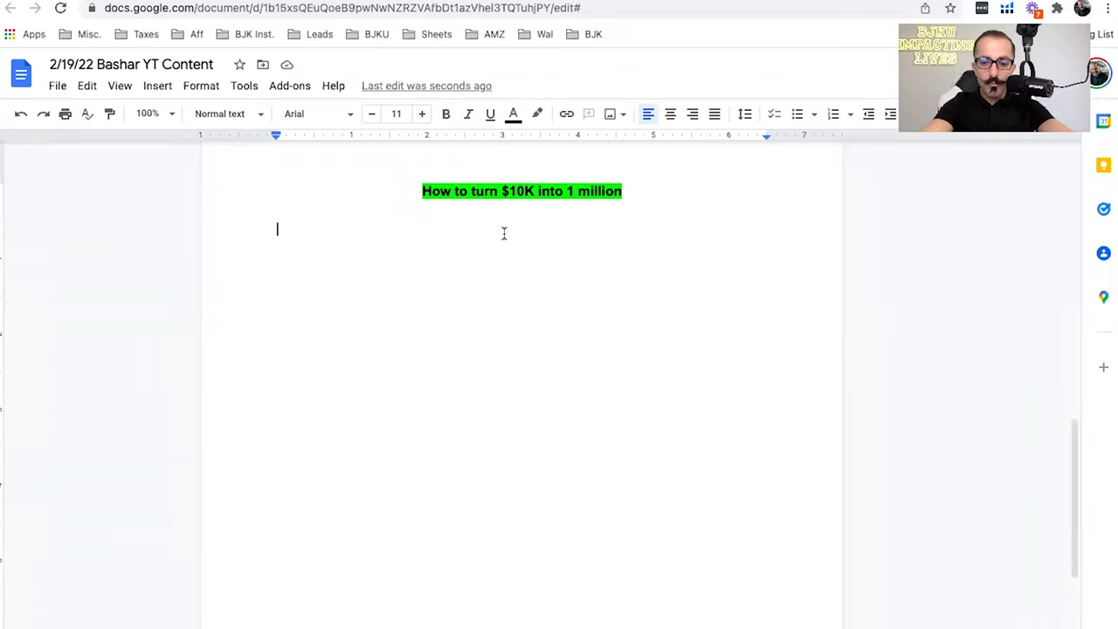
text(1)
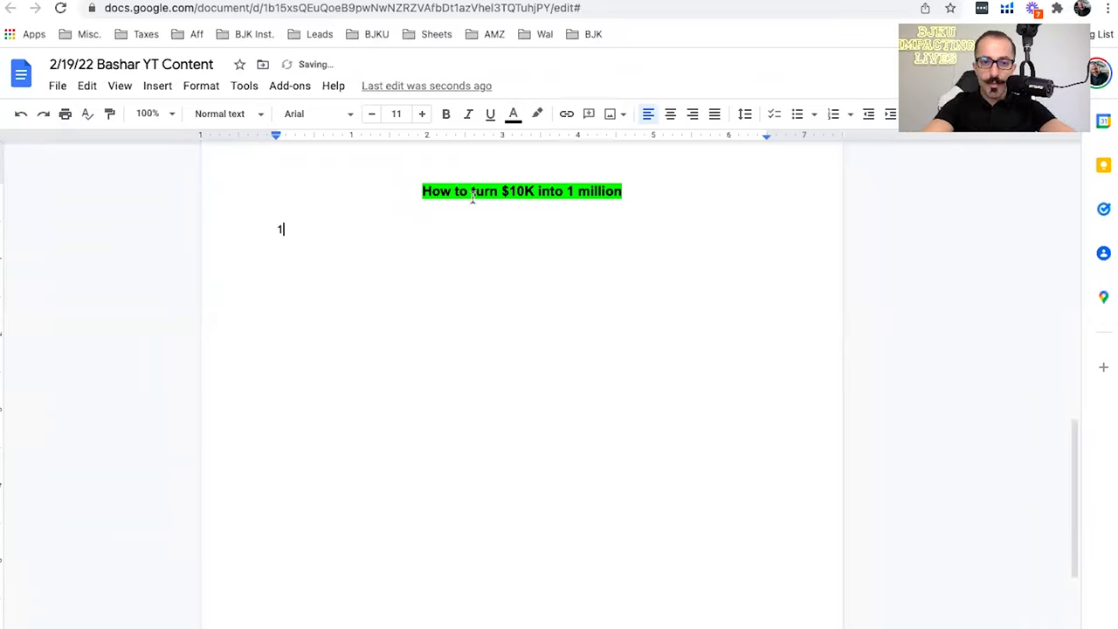
text(. )
text(Education +)
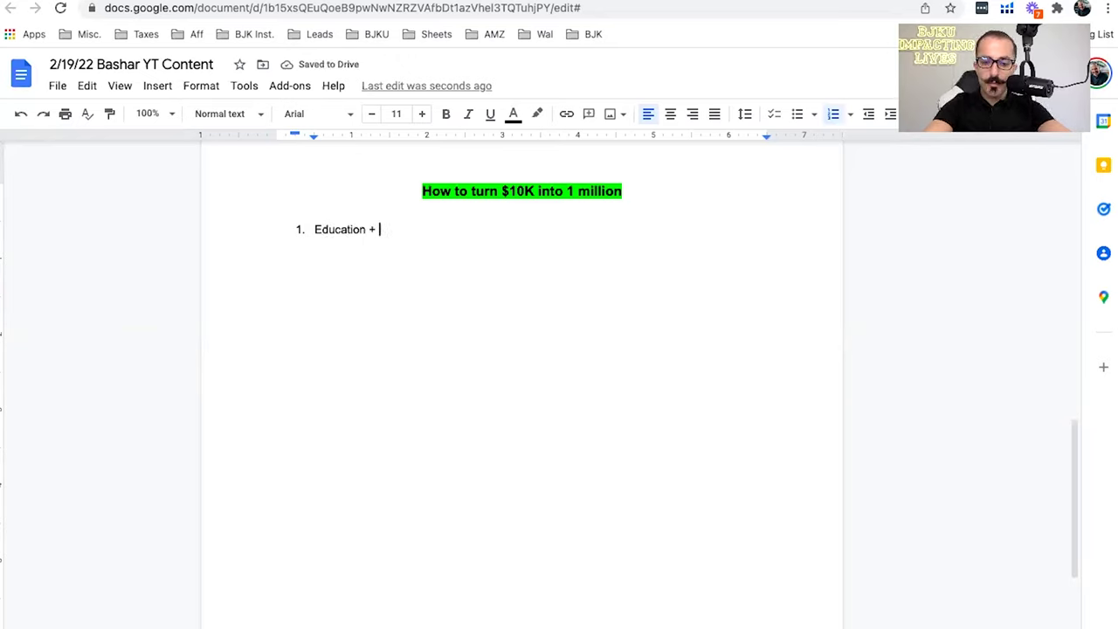
text( Tools)
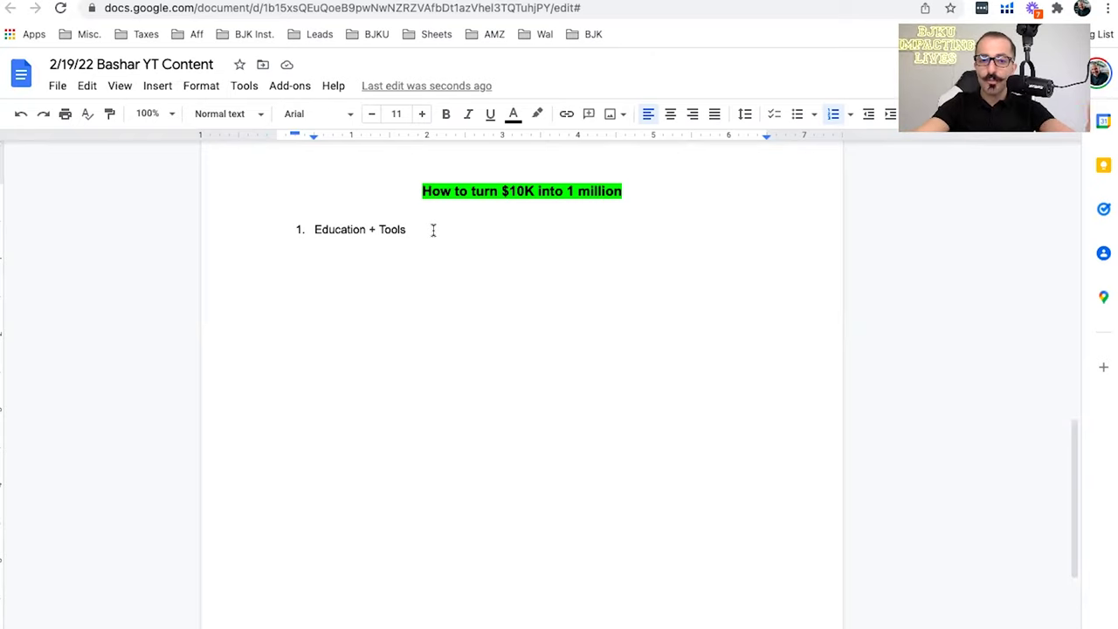
- Add a second numbered item "Product" and start an indented sub-item beneath it
key(Return)
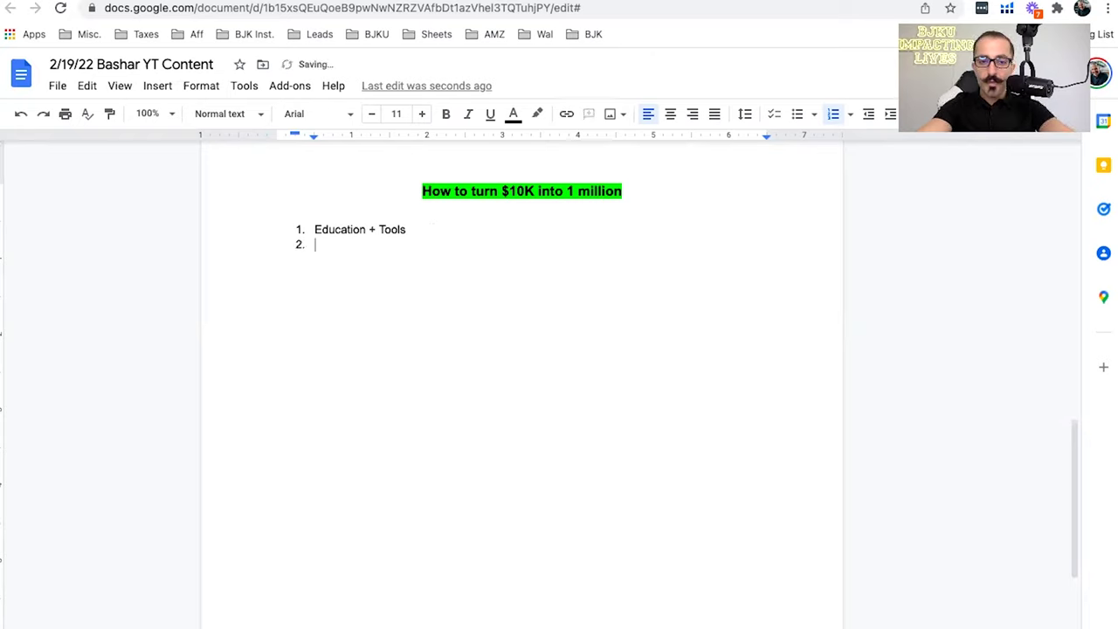
text(Product)
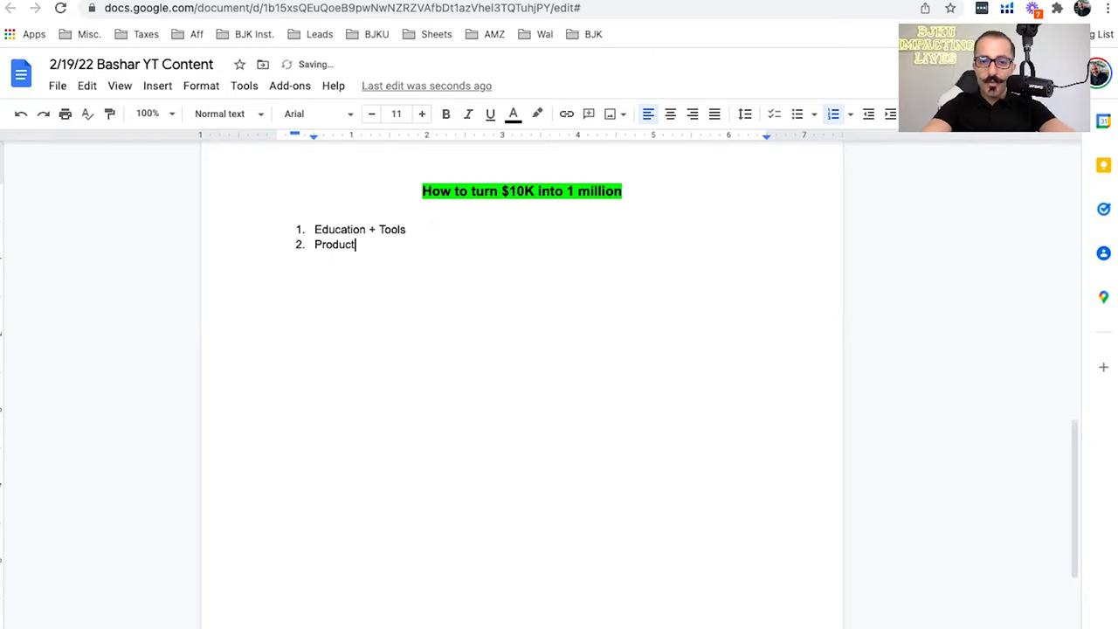
key(Return)
key(Tab)
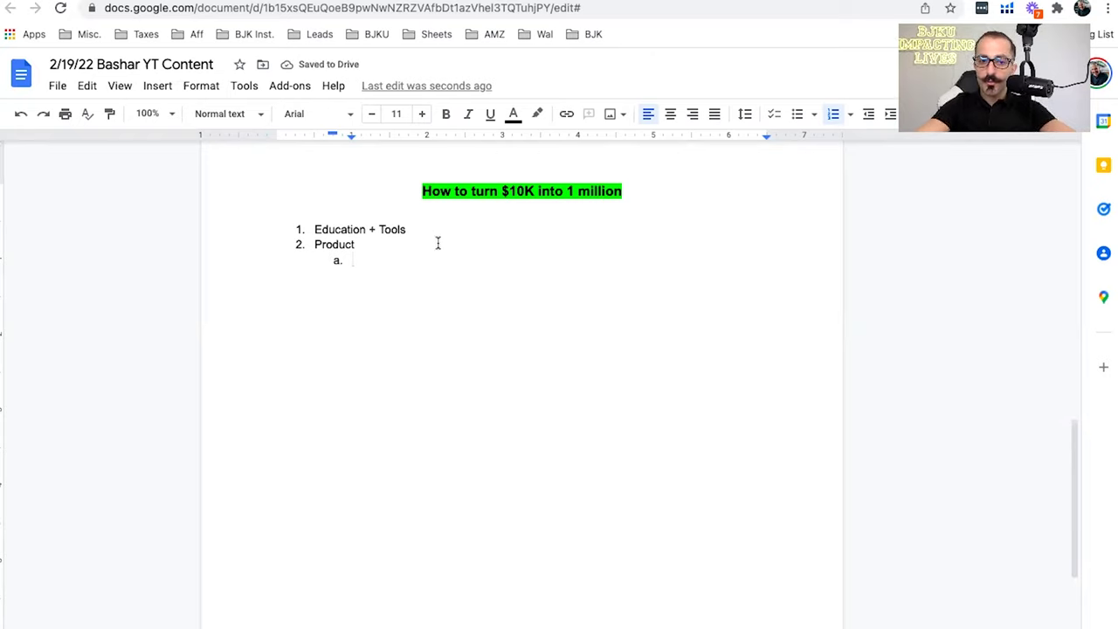
- Prefix the "Education + Tools" item with "5K:" and the "Product" item with "5k:"
click(316, 229)
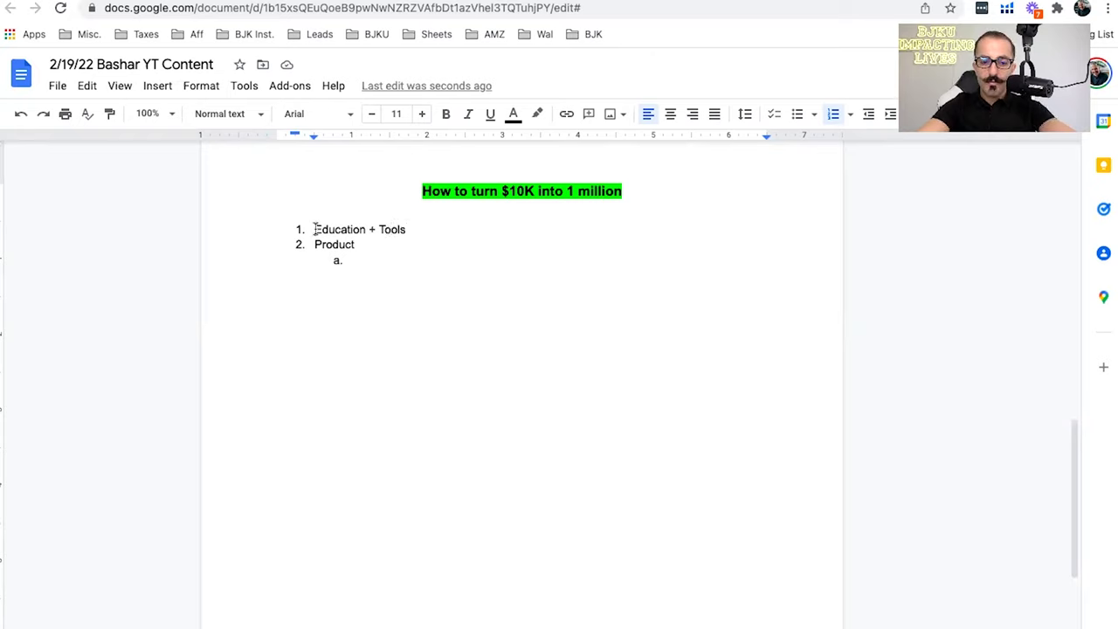
text(5K:)
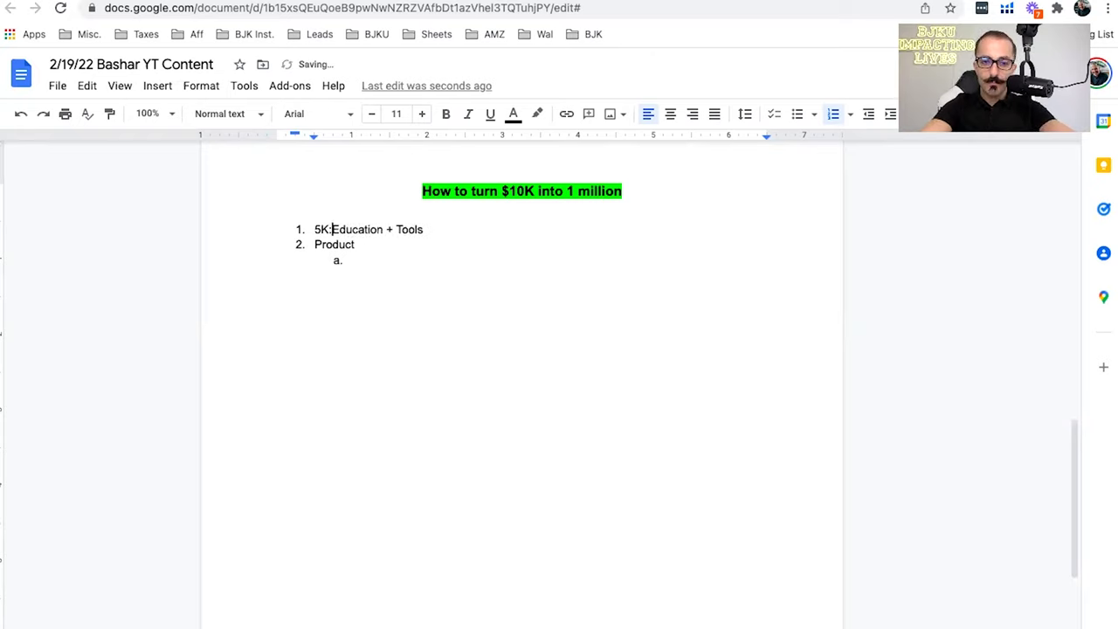
click(314, 245)
text(5k:)
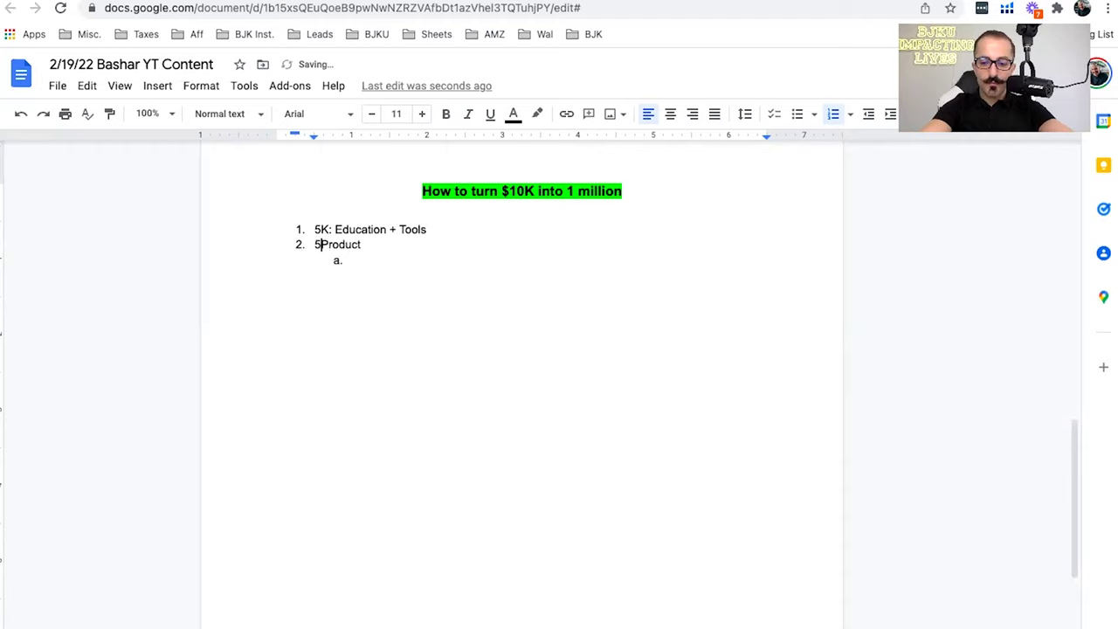
- Fill in the empty sub-item under the Product item with "25%-35%"
click(398, 261)
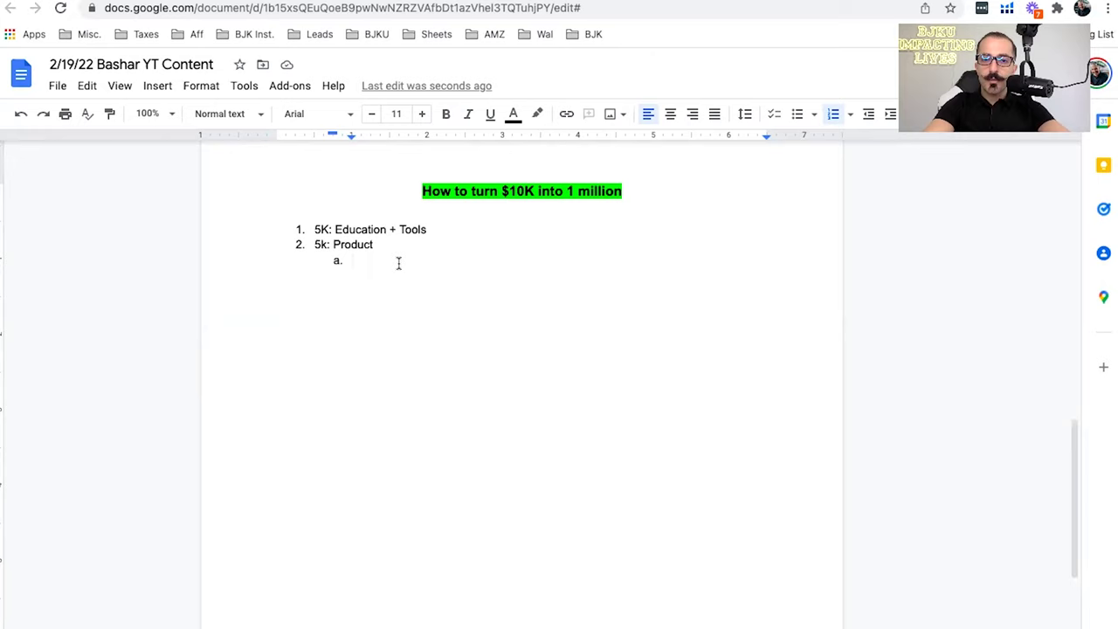
text(25)
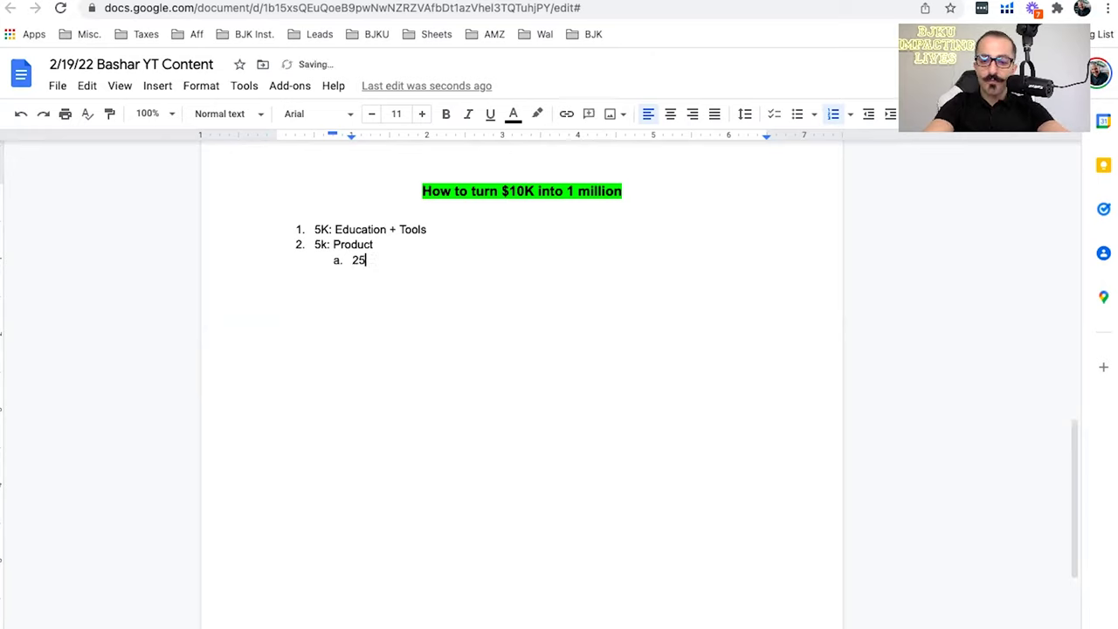
text(%-4)
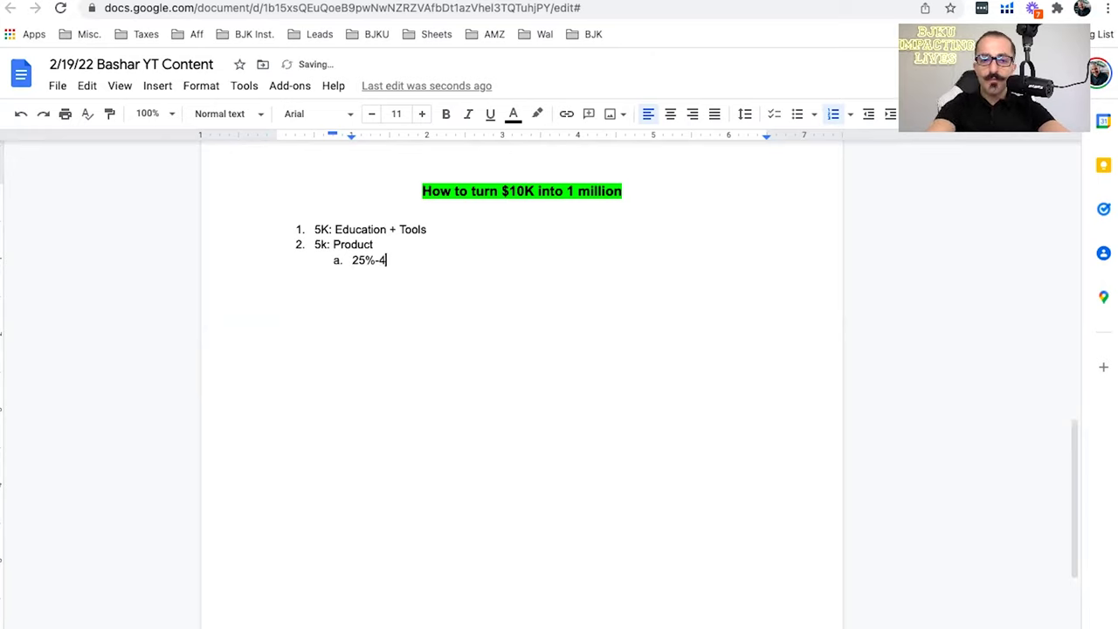
key(BackSpace)
text(35%)
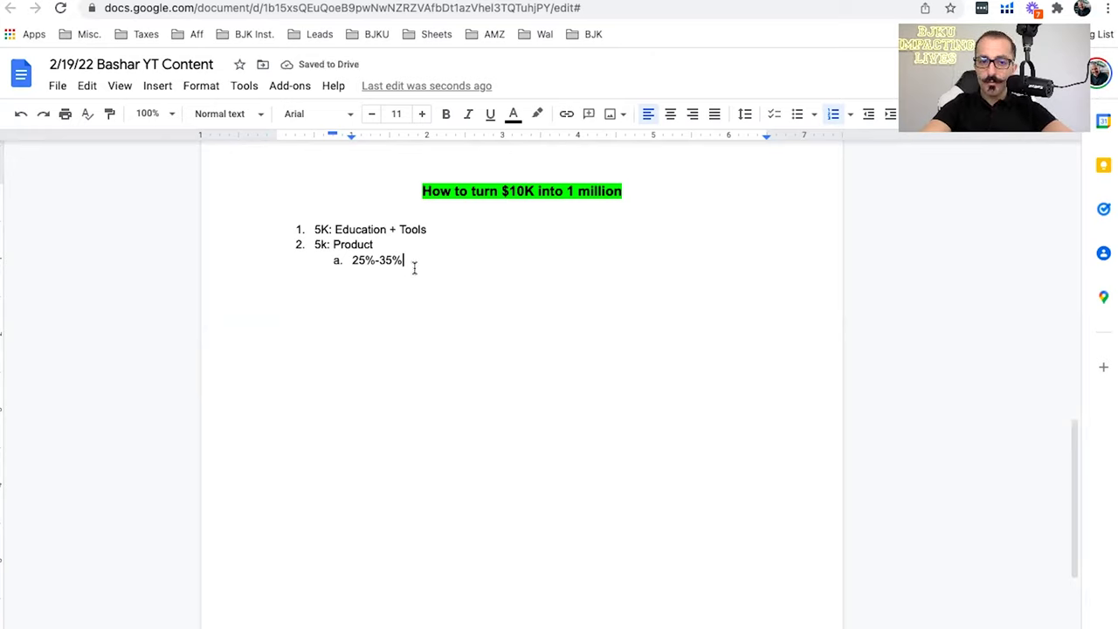
- Add a second sub-item under the Product item reading "Ex: 5k, buys 15k"
key(Return)
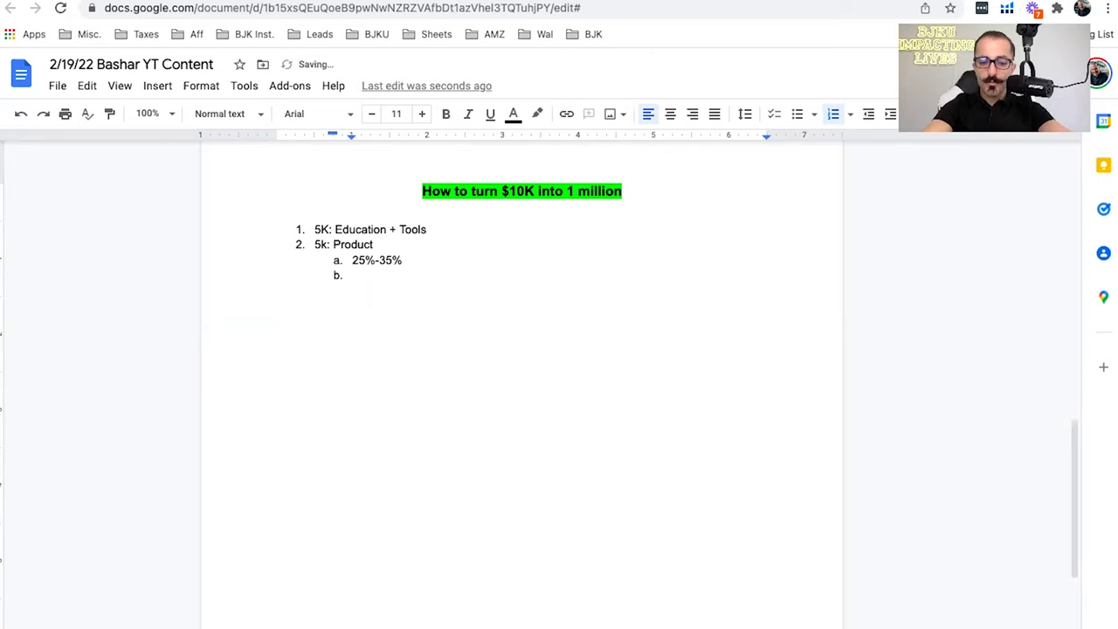
text(Ex: )
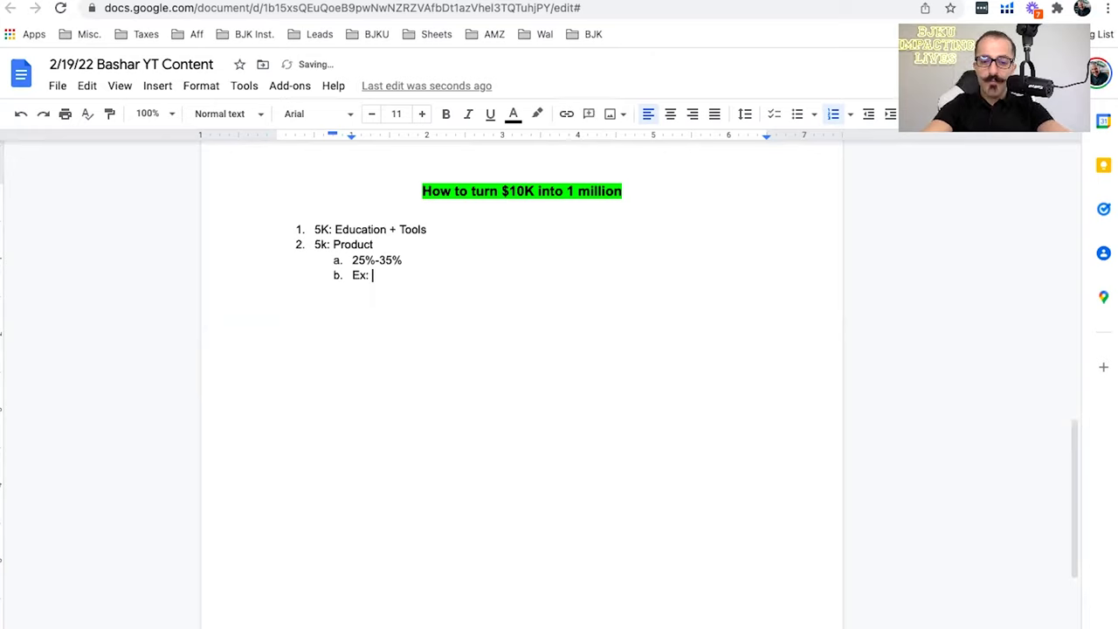
text(5k, buys )
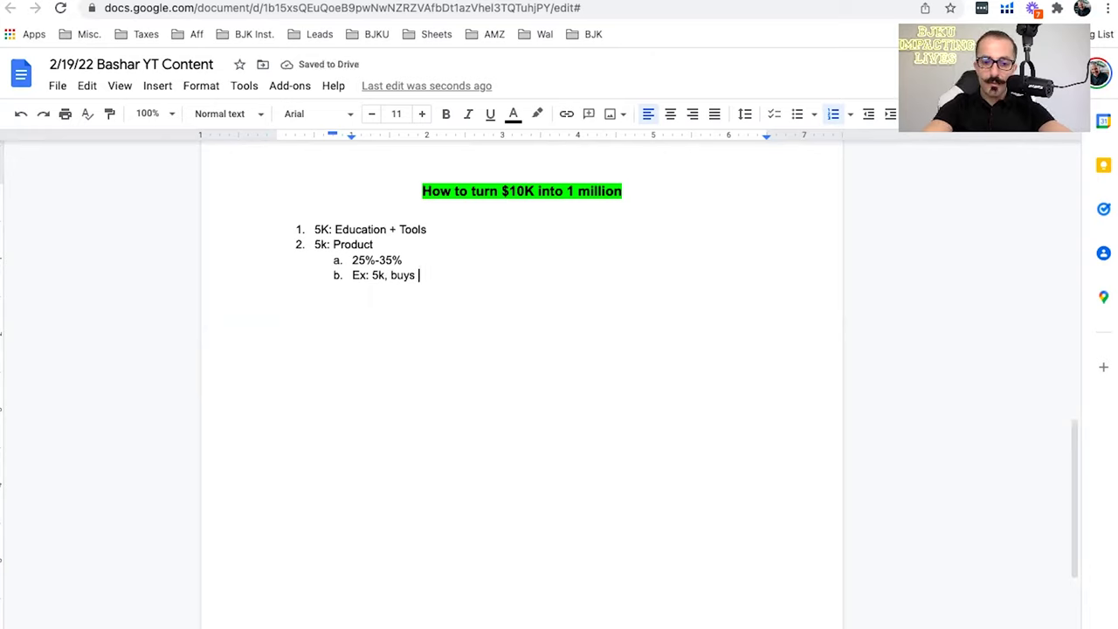
text(15)
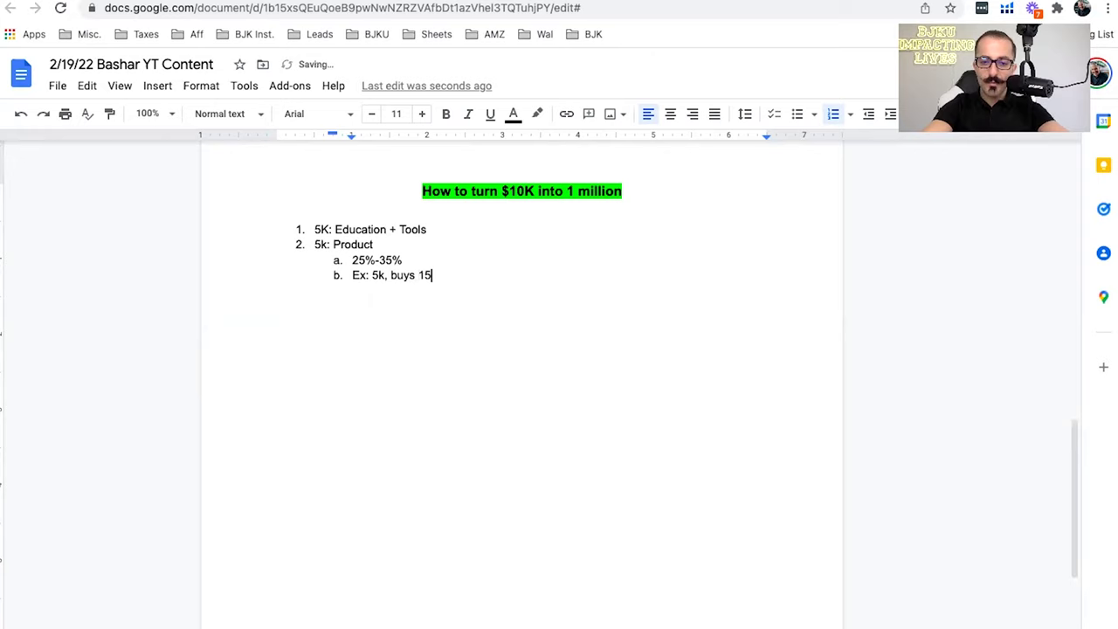
text(-)
key(BackSpace)
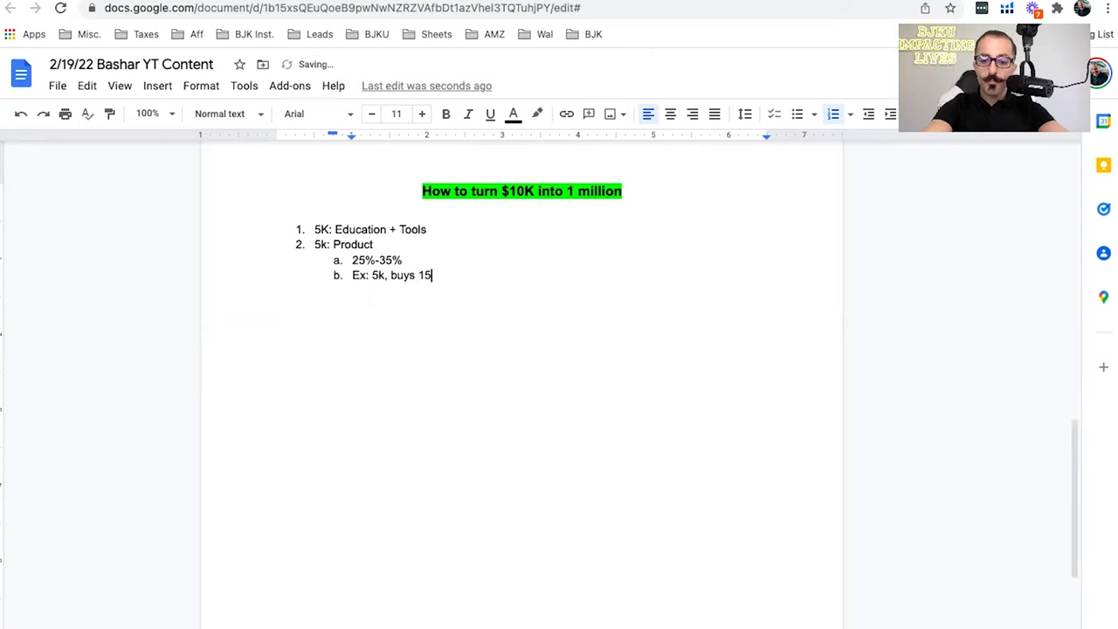
text(k)
- In the "Ex:" sub-item, replace "buys" with "produces" and extend the amount to "15k-20k"
double_click(392, 274)
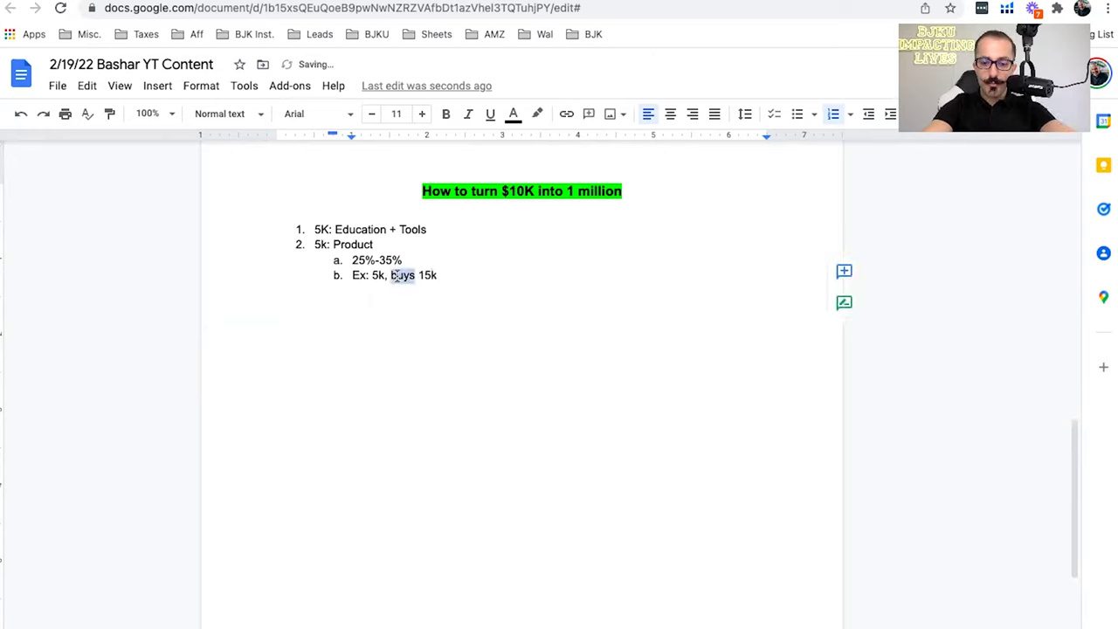
text(produces)
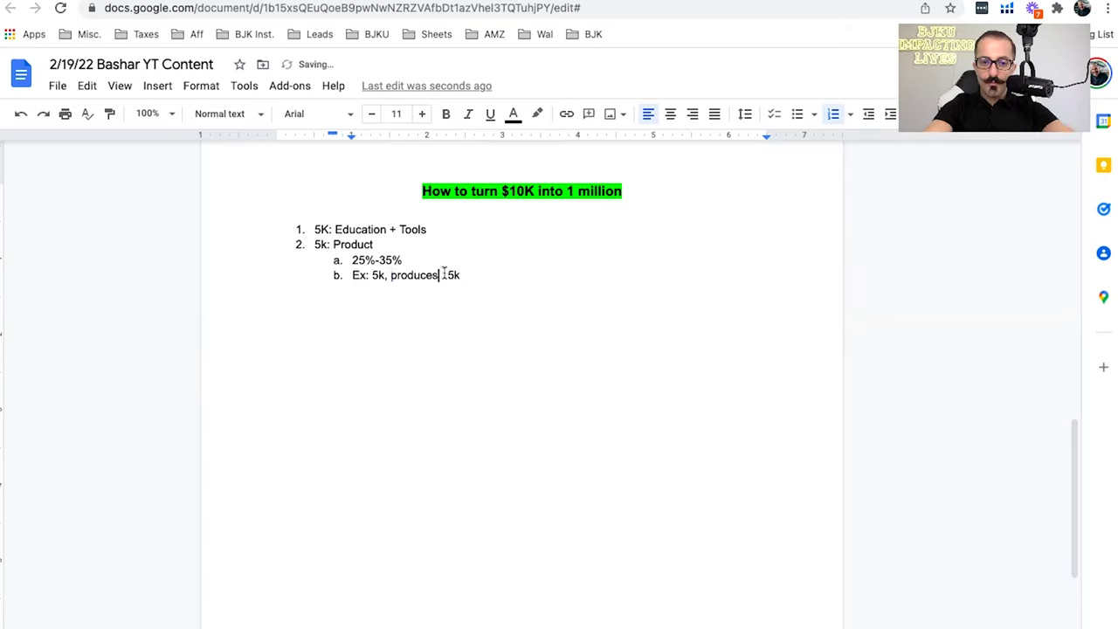
click(466, 278)
text(-20k)
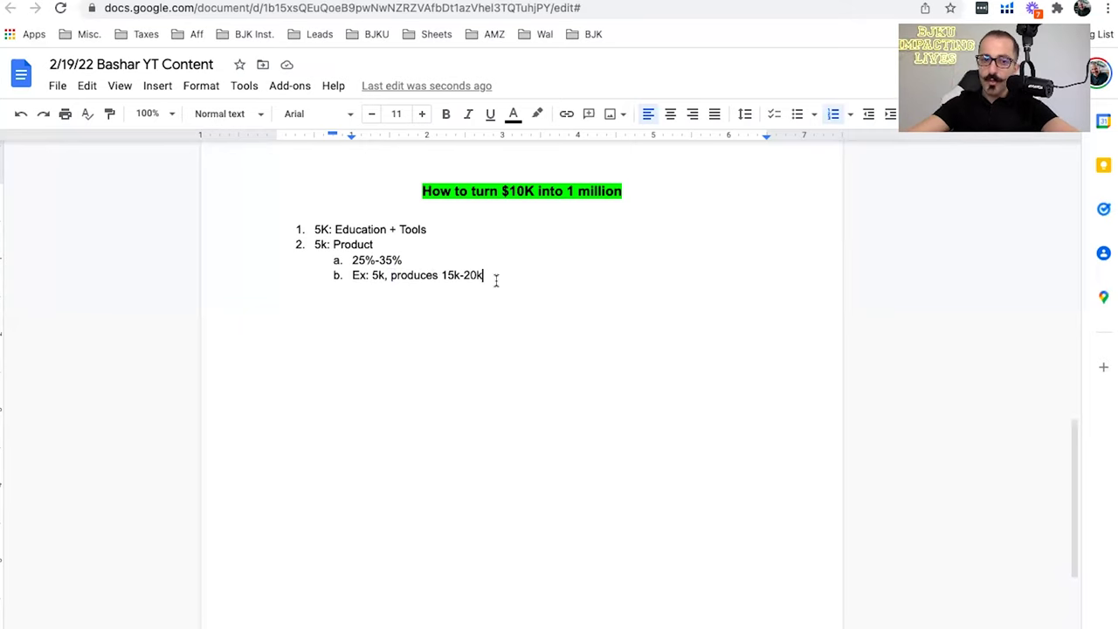
- Add two more sub-items under Product reading "25% profit" and "EX: Sales = 20, then profit = 5k"
key(Return)
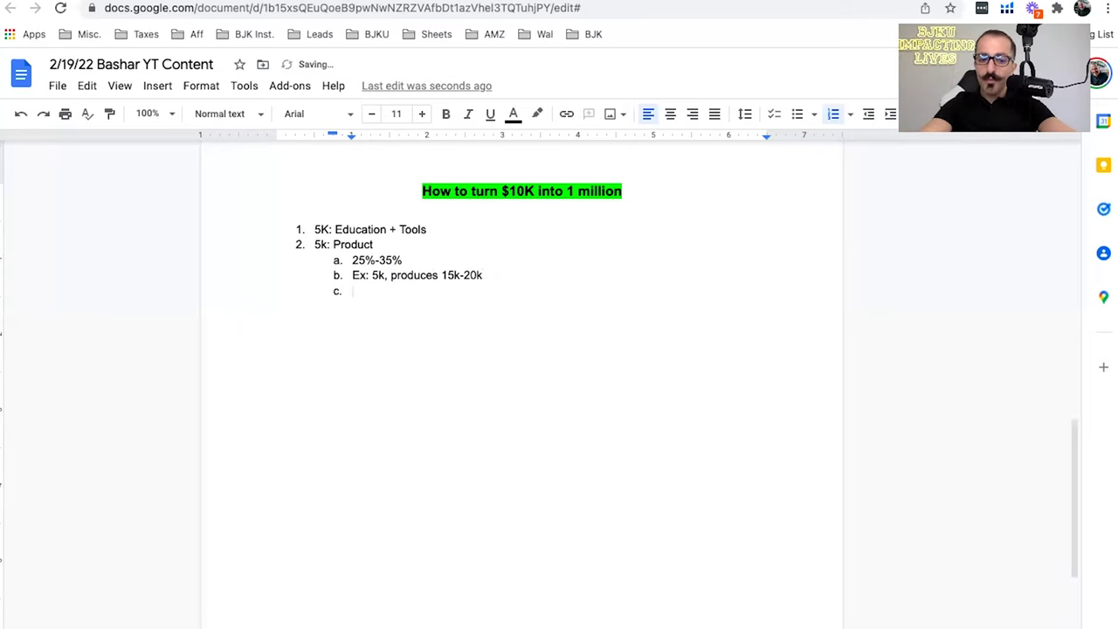
text(25% profit)
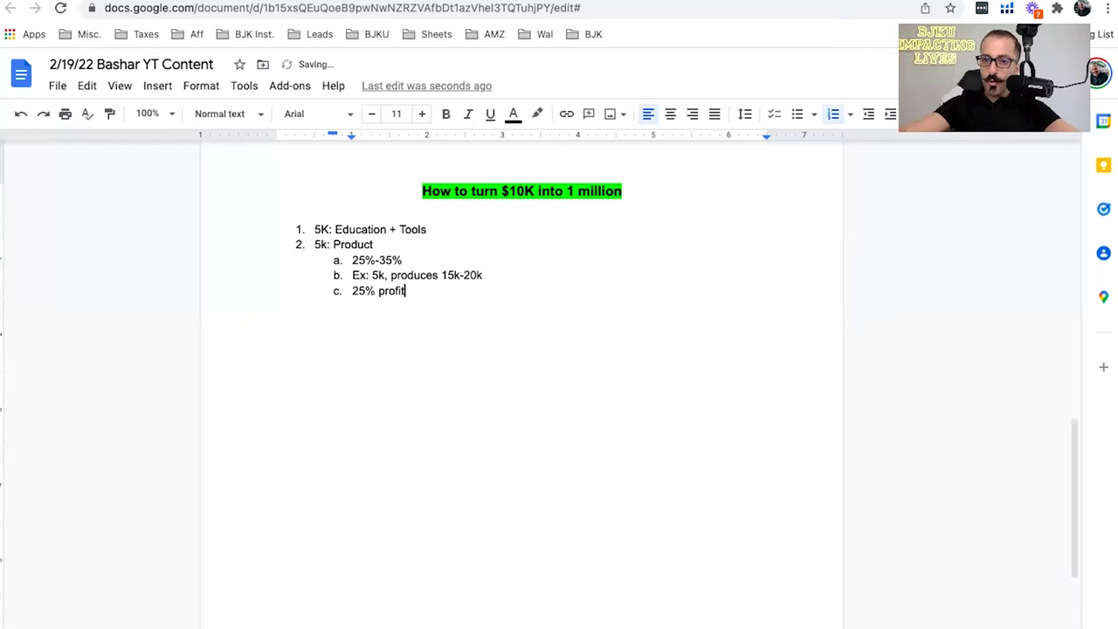
key(Return)
text(EX)
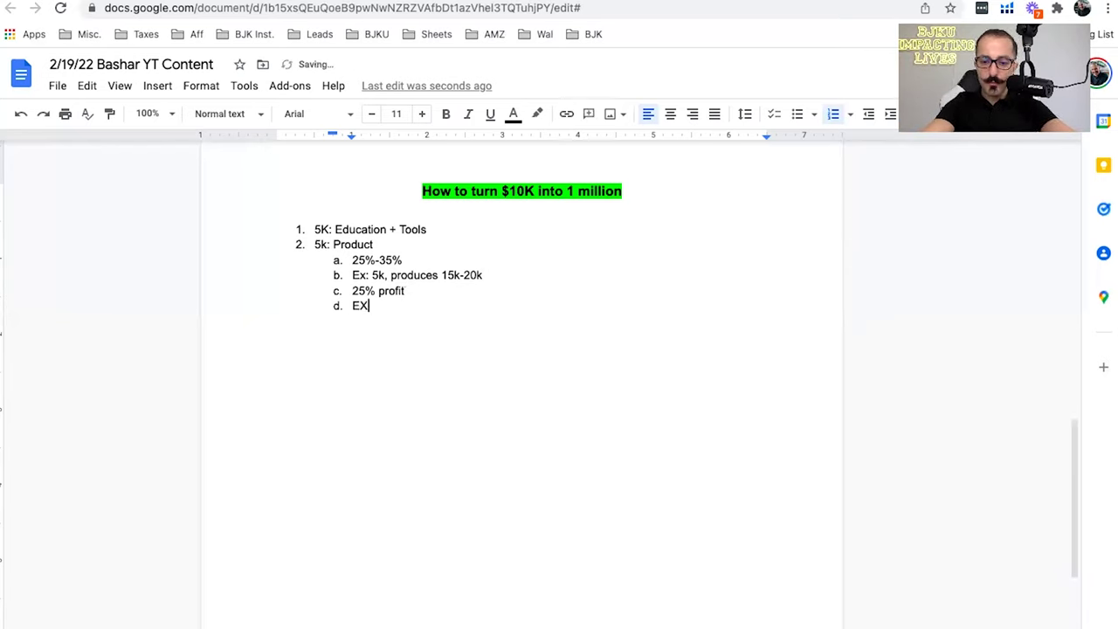
text(: Sales )
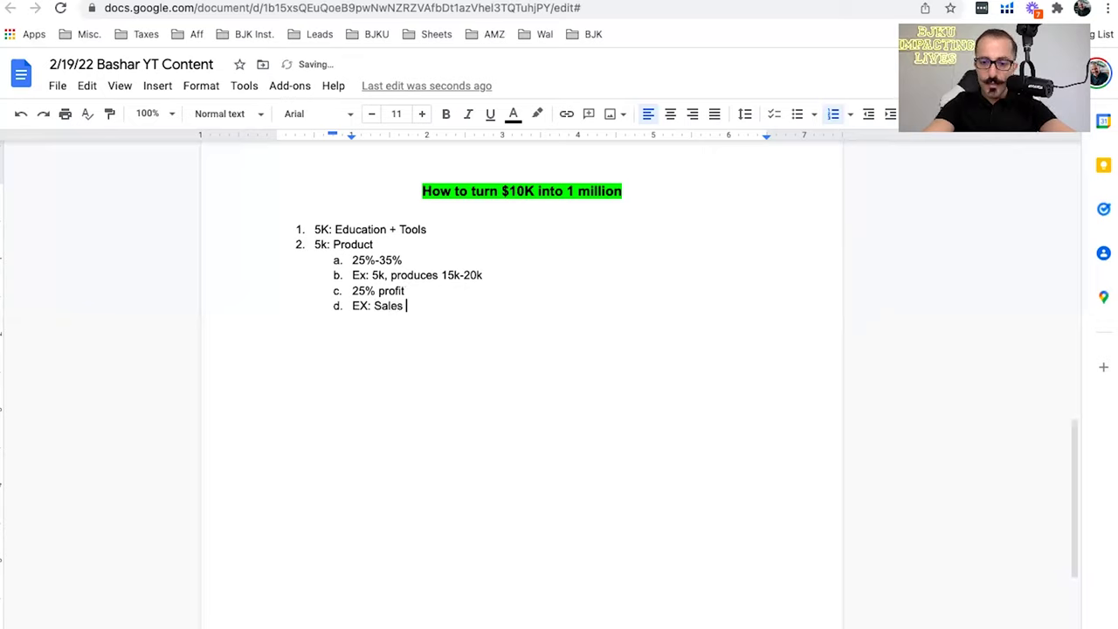
text(= 20)
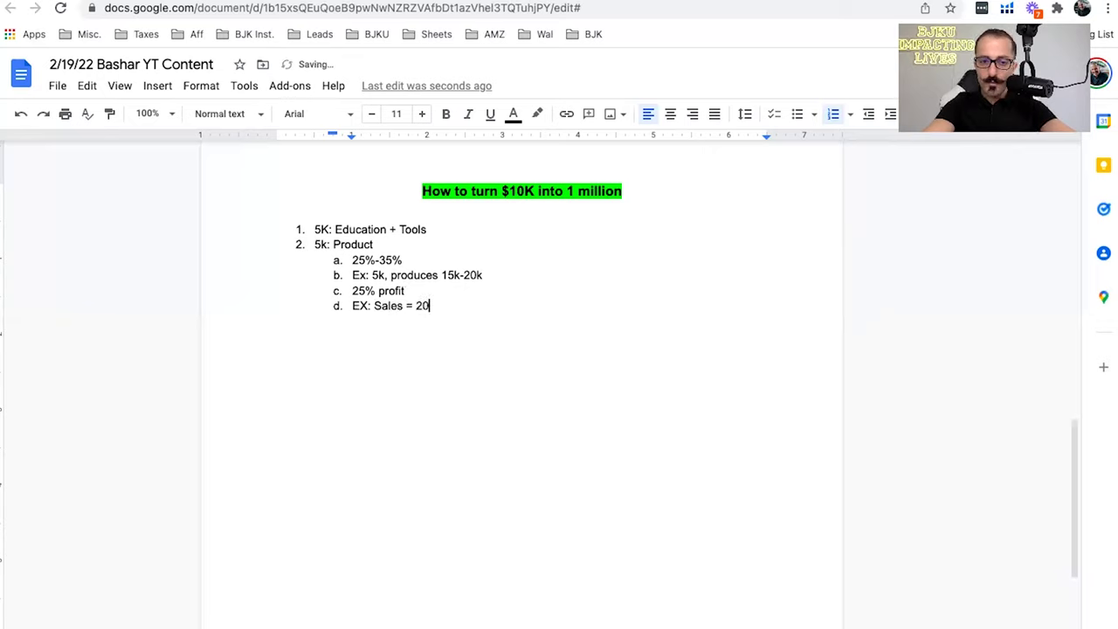
text(, the)
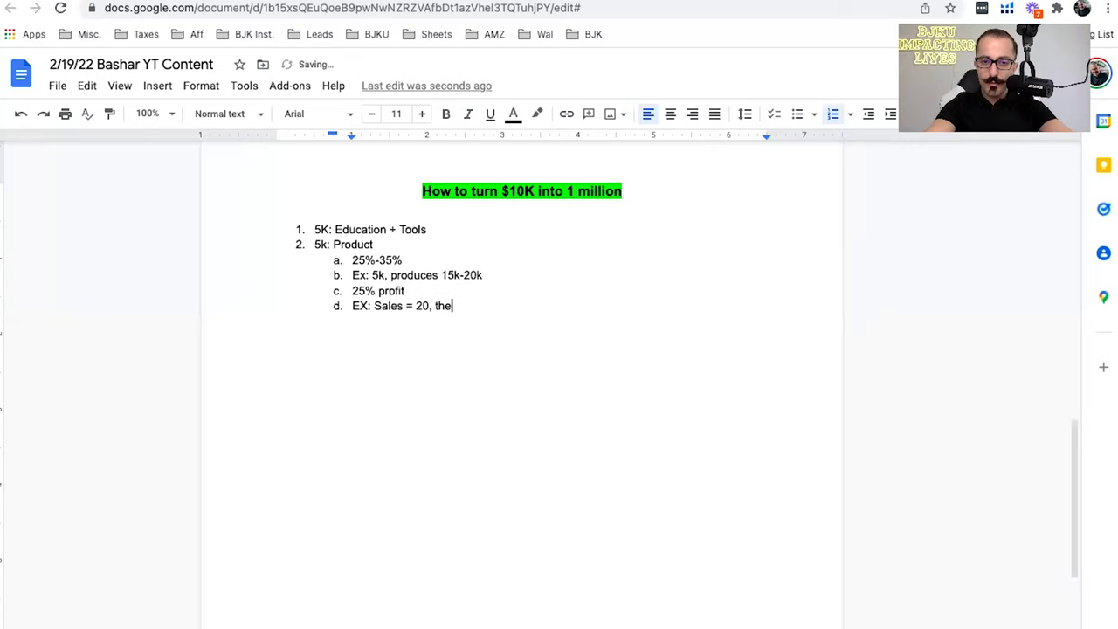
text(n profit )
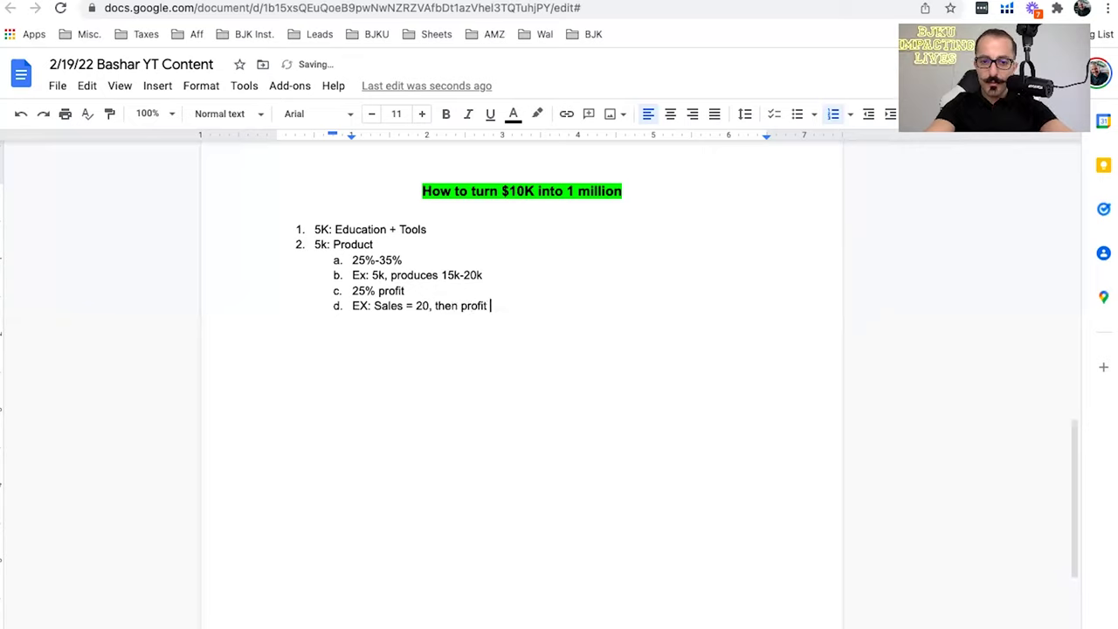
text(= 5k)
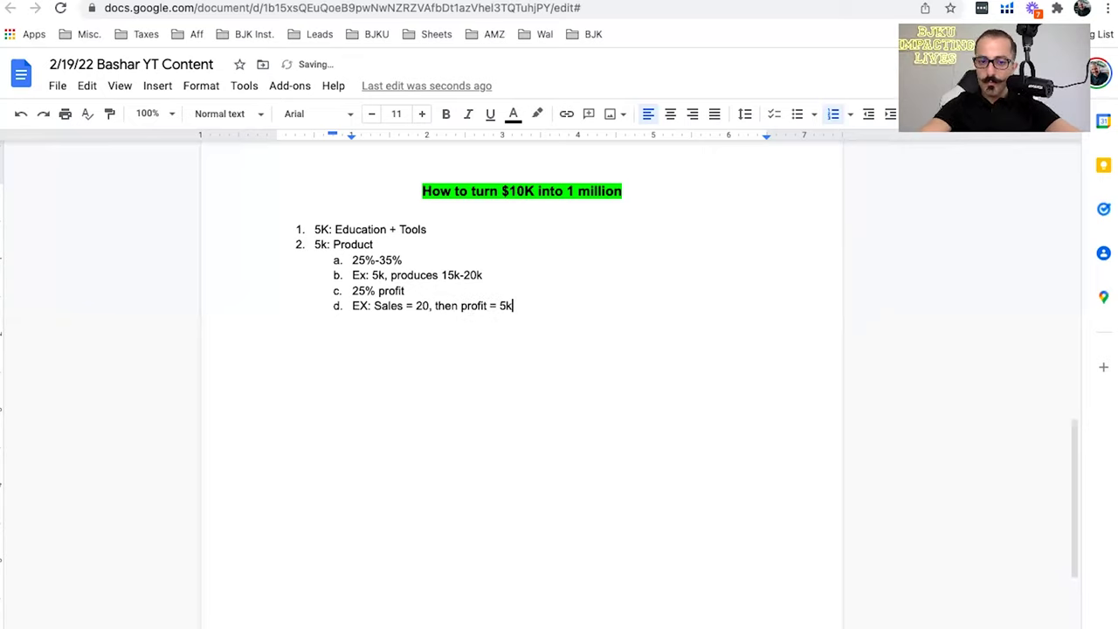
- Correct the sales figure in the last sub-item to "20k" and return to the end of that line
key(alt+Left)
key(alt+Left)
key(alt+Left)
key(alt+Left)
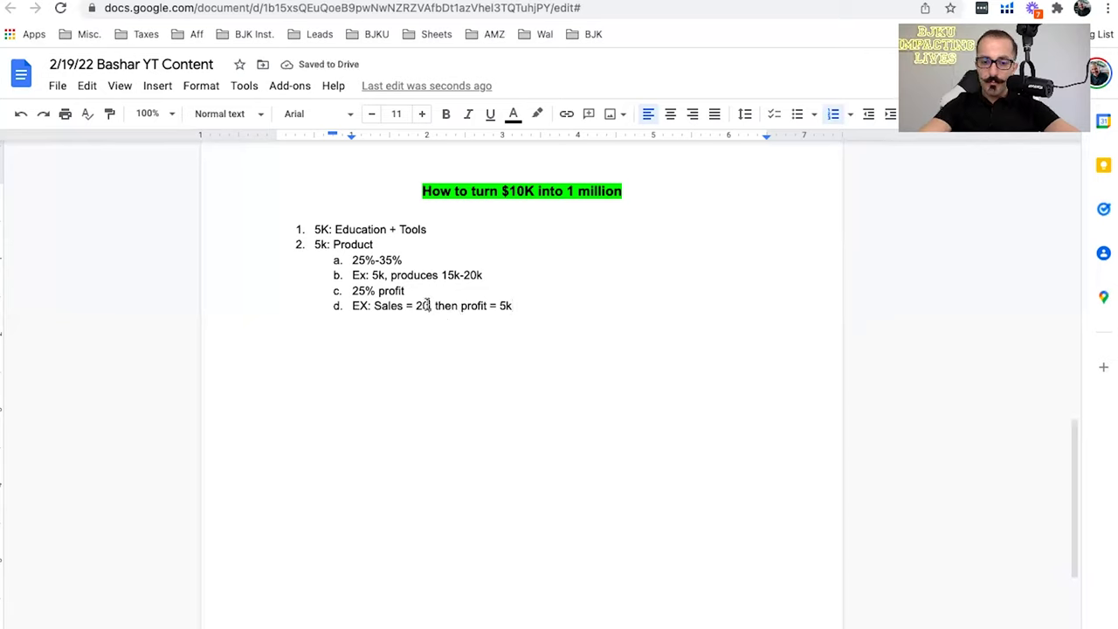
text(k,)
click(537, 303)
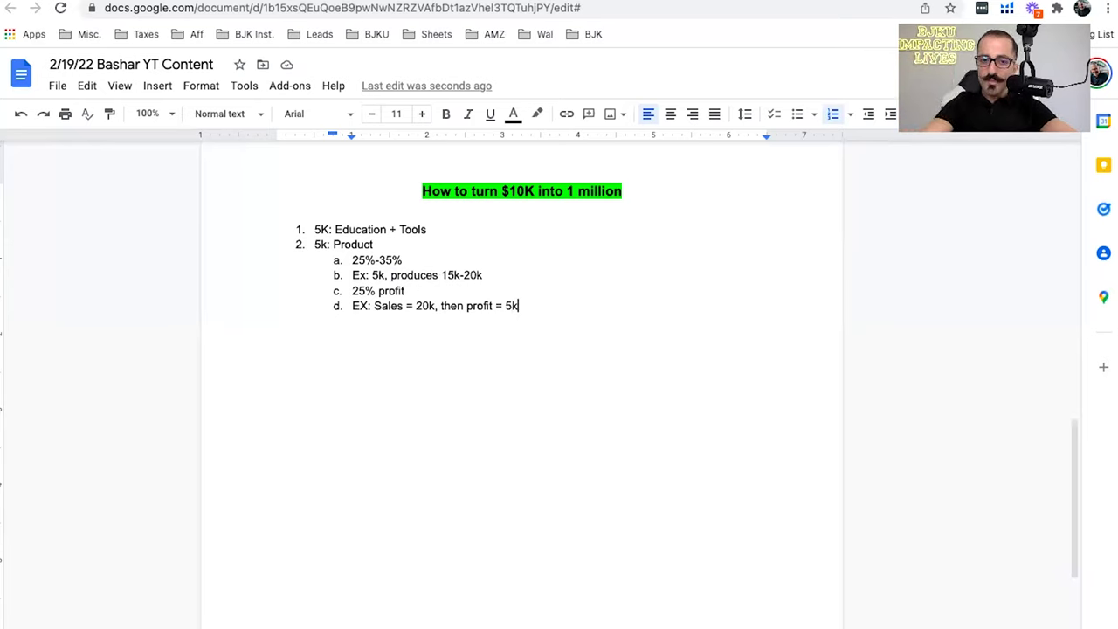
- Enter "$75,000" as plain unindented text below the list, leaving a blank line between them
key(Return)
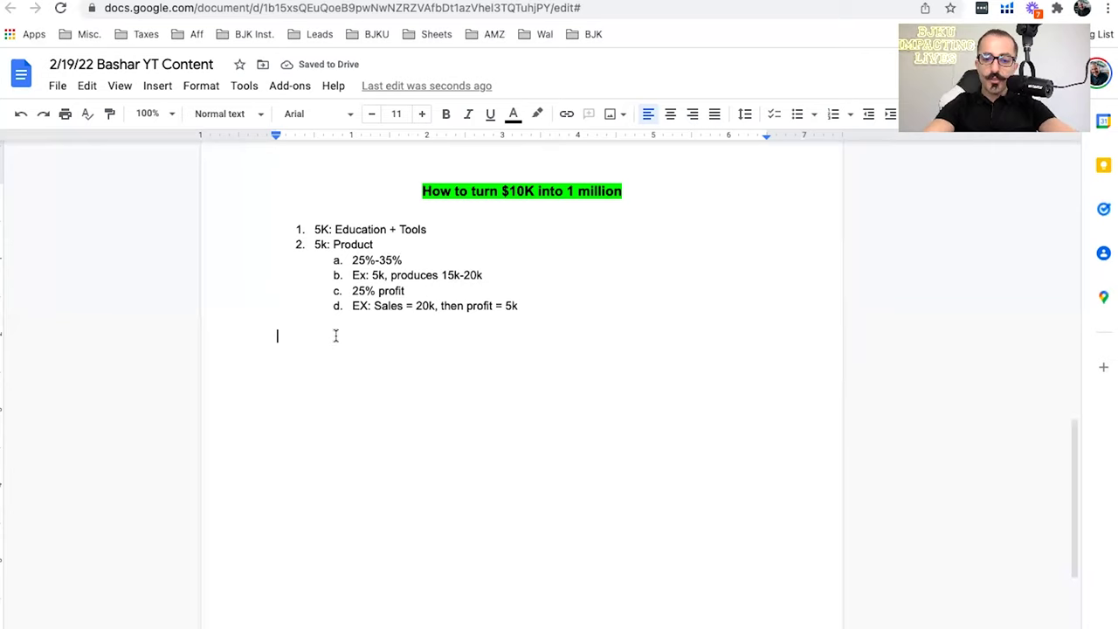
text(7)
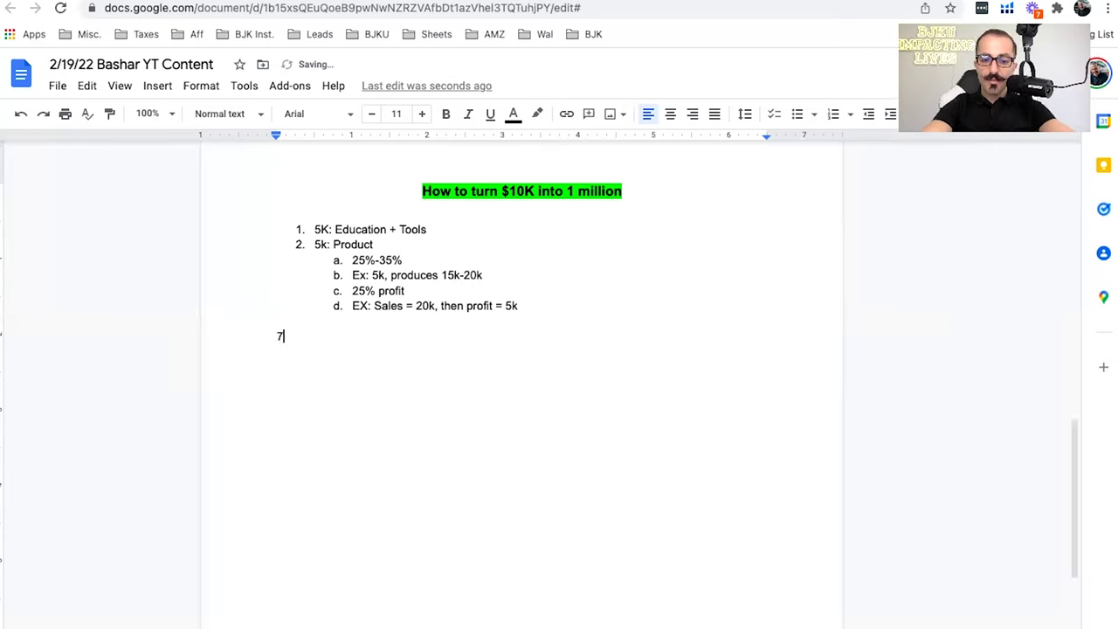
key(BackSpace)
text($75,000)
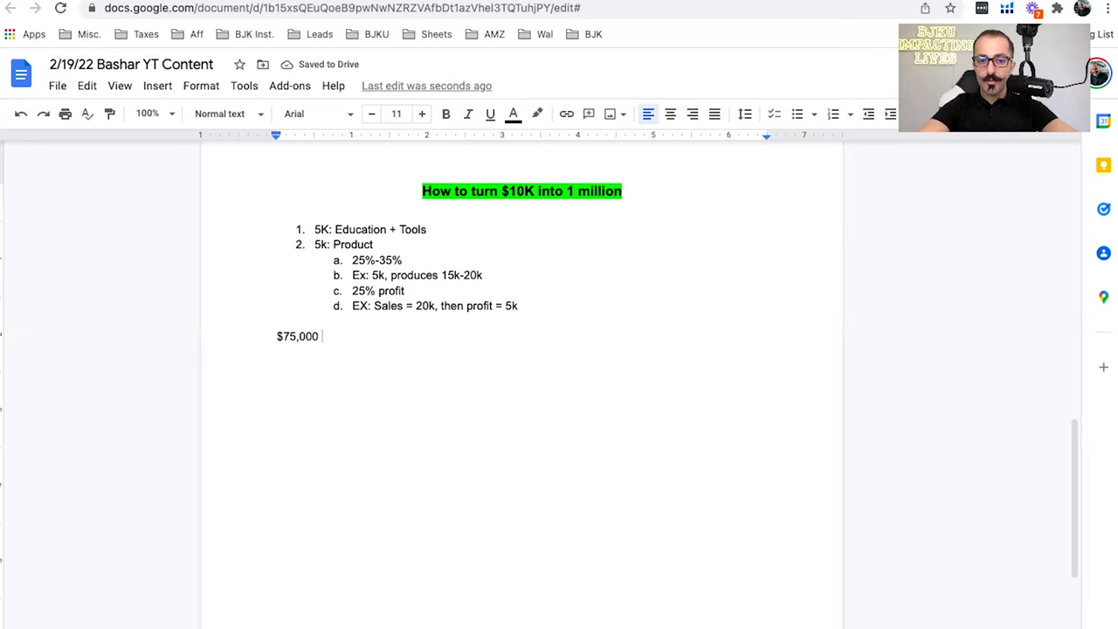
- Continue the $75,000 line with the monthly profit calculation "x 25% = 18.75k/mo"
text(x 25%)
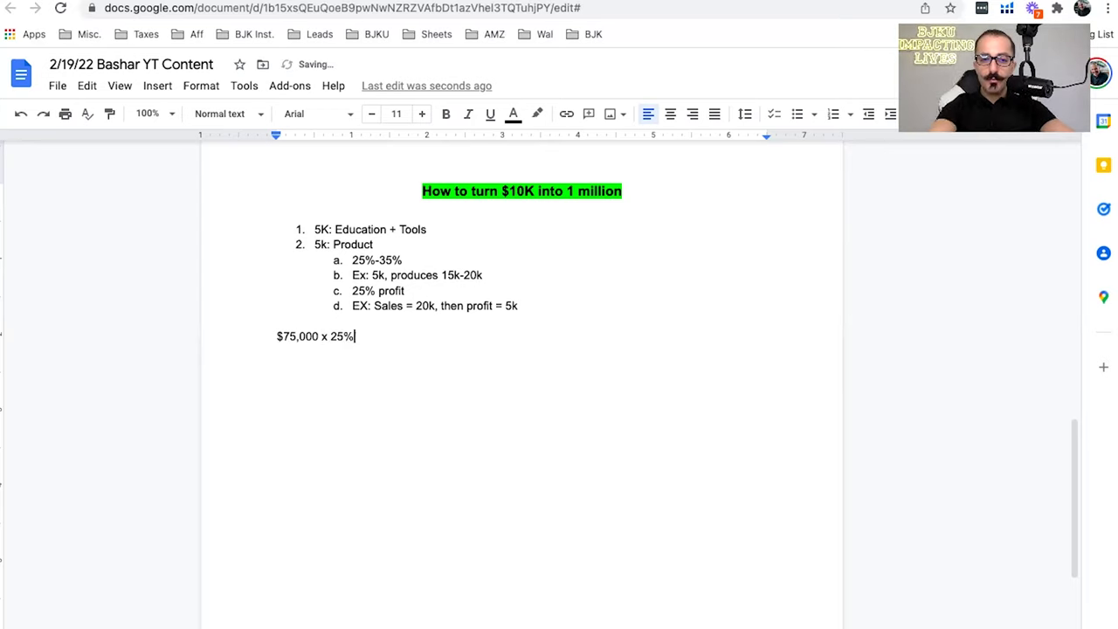
text( =)
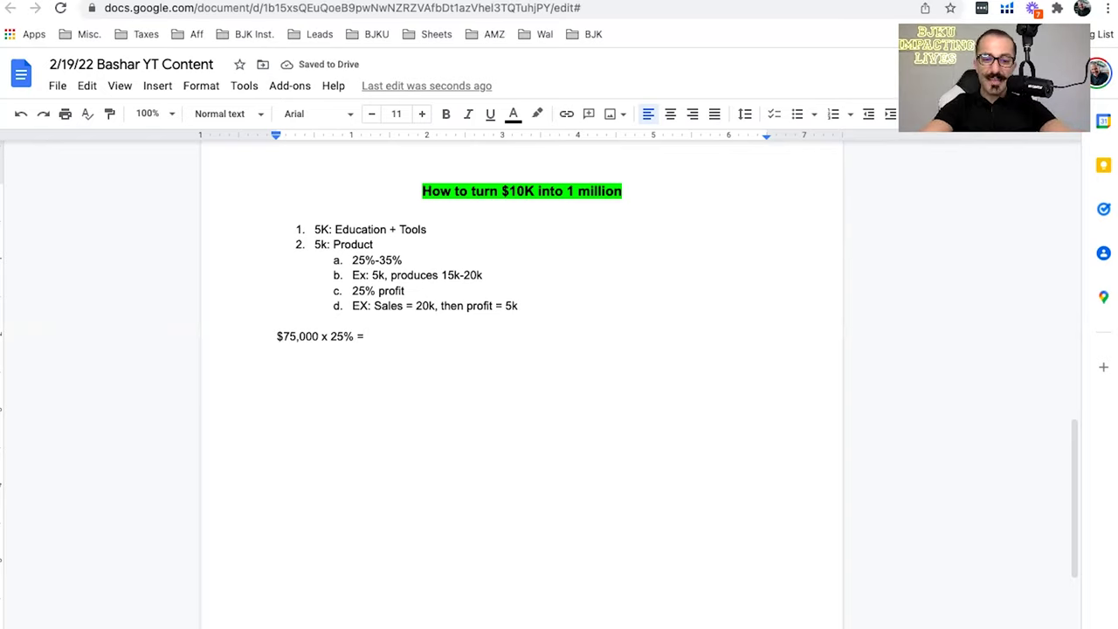
text(18)
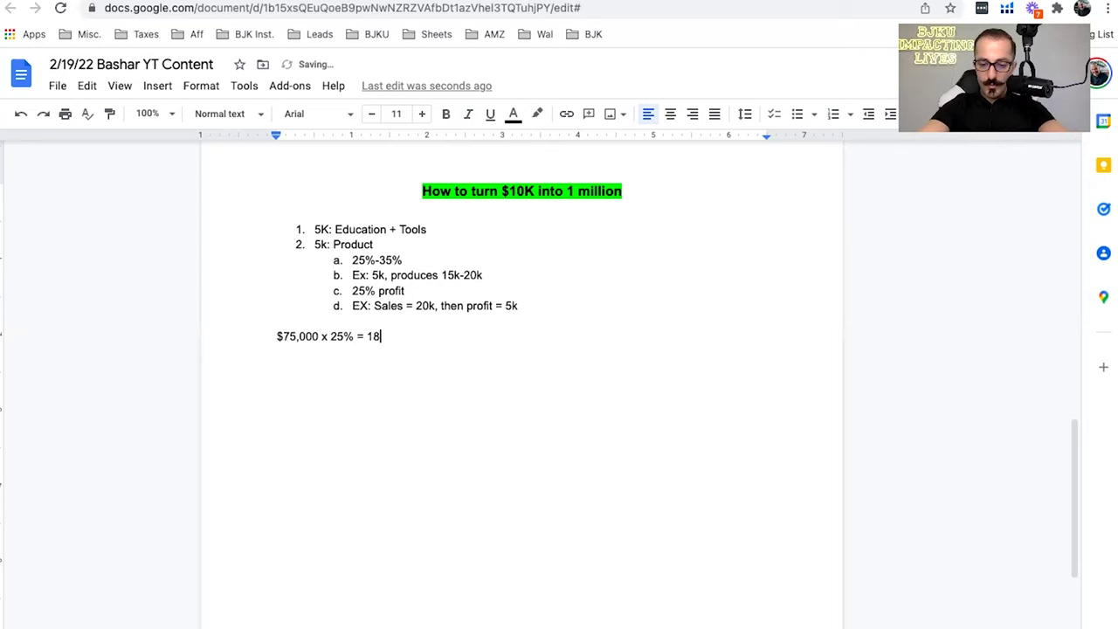
text(.75k/)
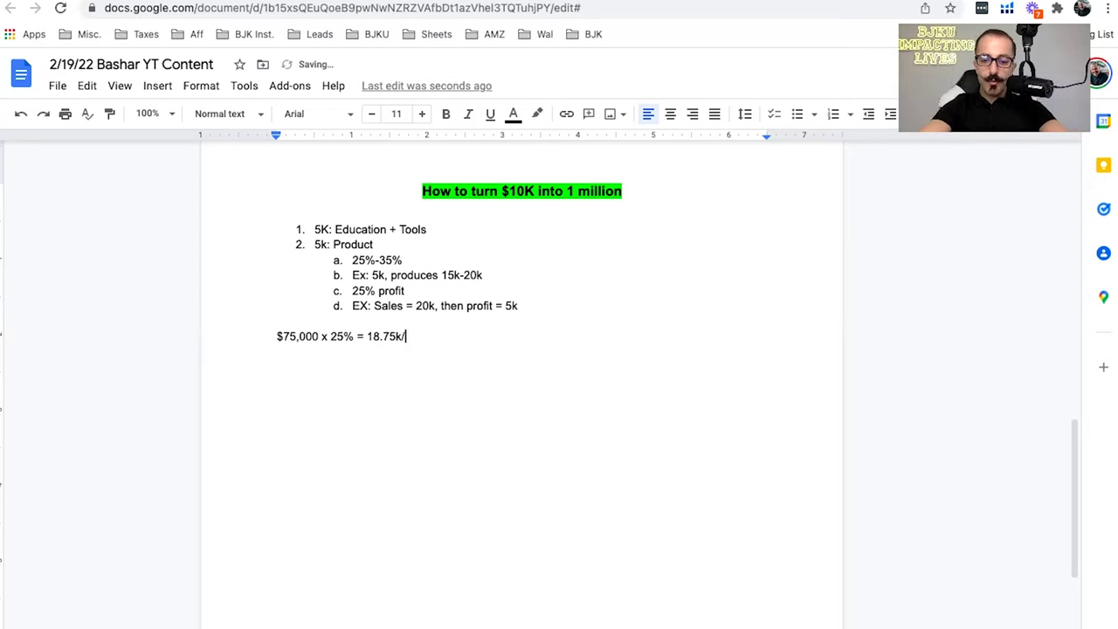
text(mo)
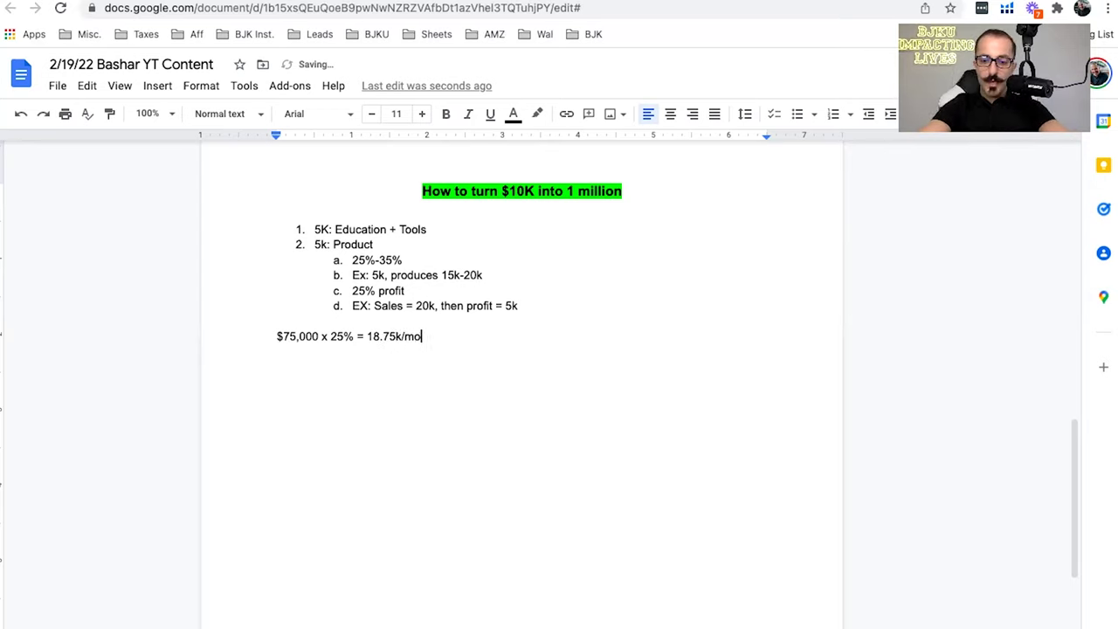
- Extend the same line with the yearly calculation "x 12 = 225k/yr profit"
text( x 12 = )
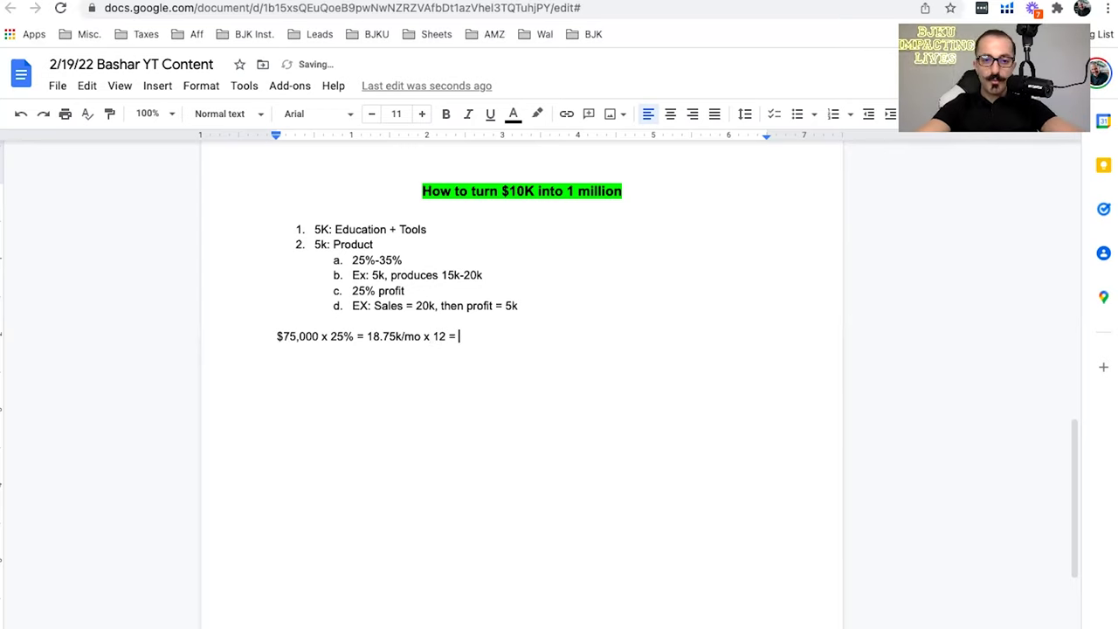
text(225k)
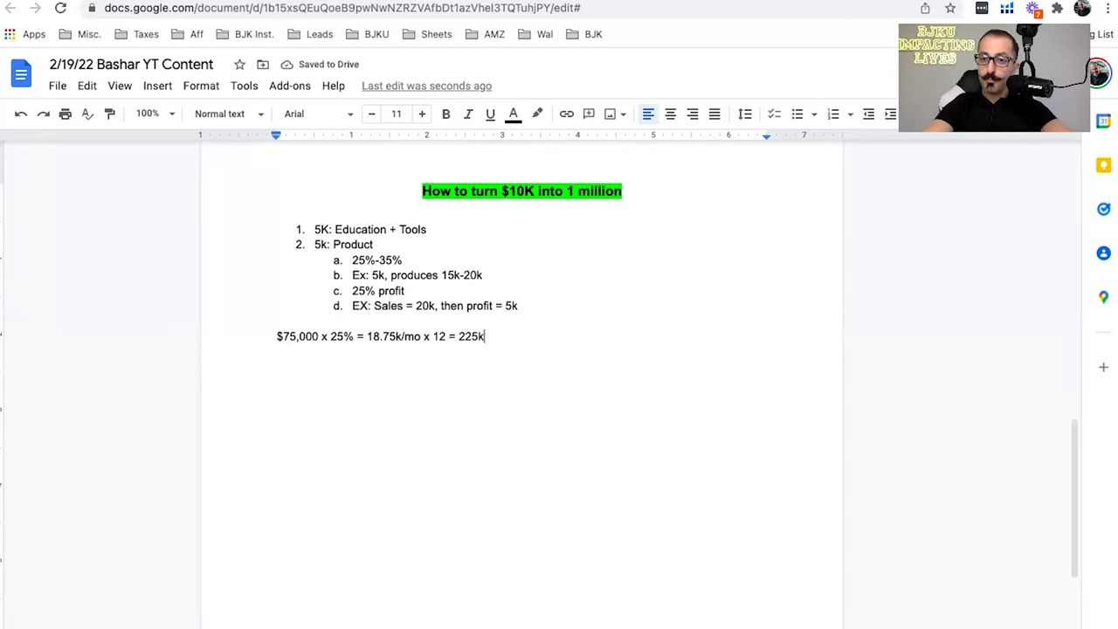
text(/y)
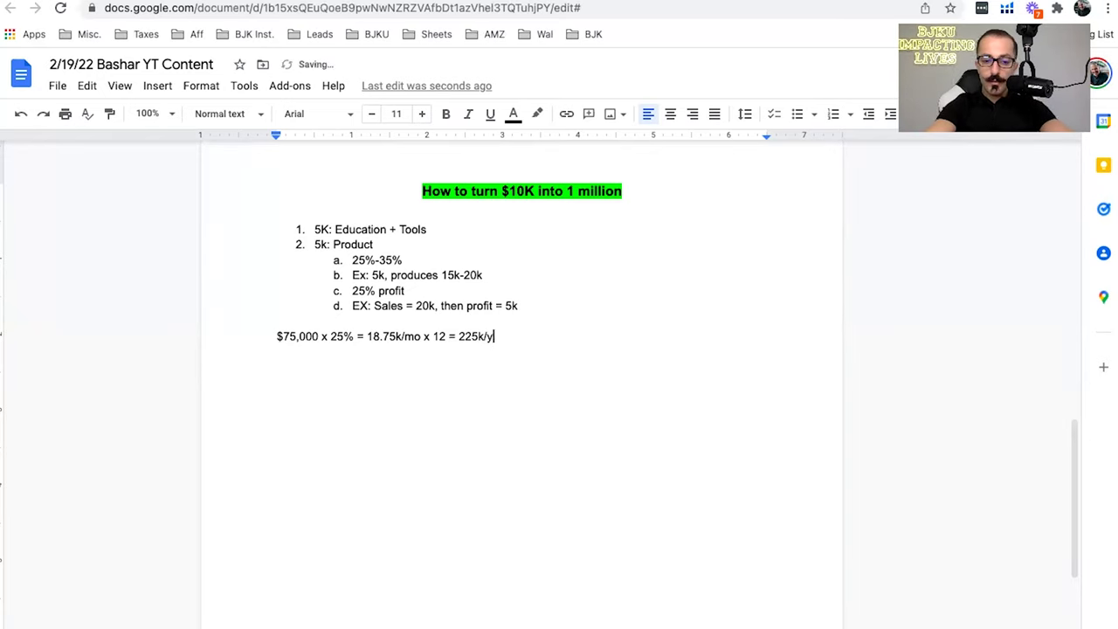
text(r profit)
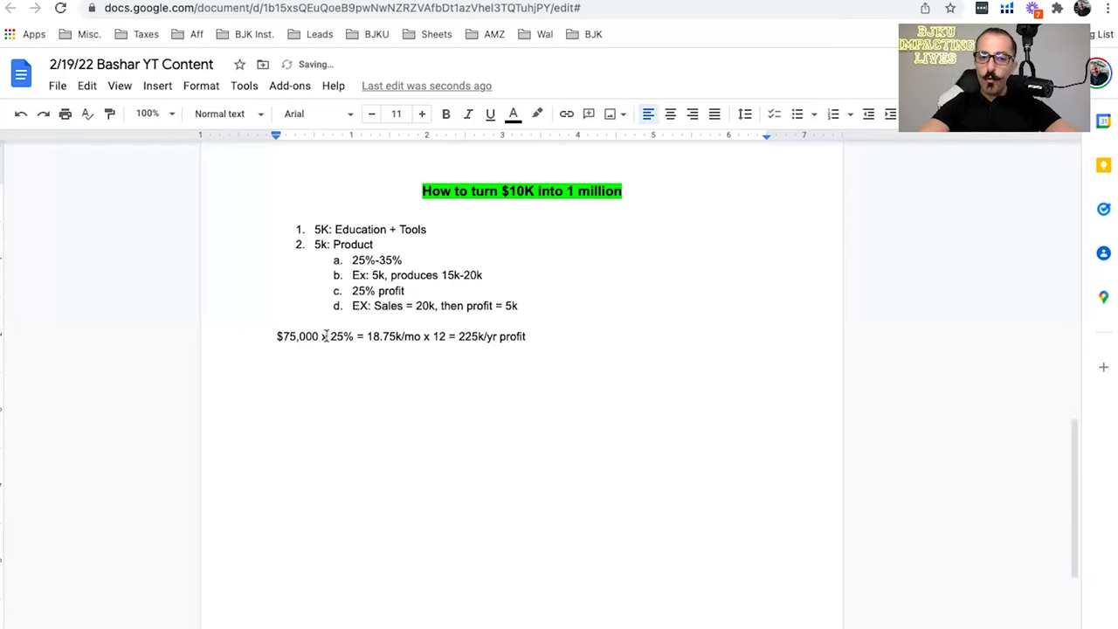
- Review the profit calculation by selecting its figures one by one, from the $75,000 sales to the yearly profit
click(273, 337)
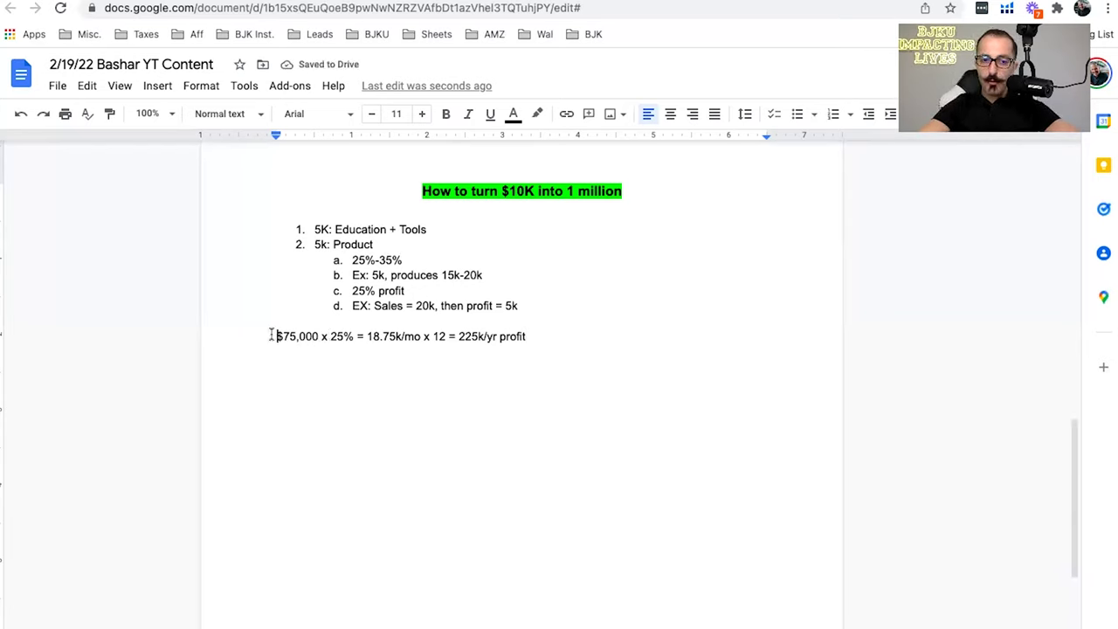
drag(272, 336, 319, 337)
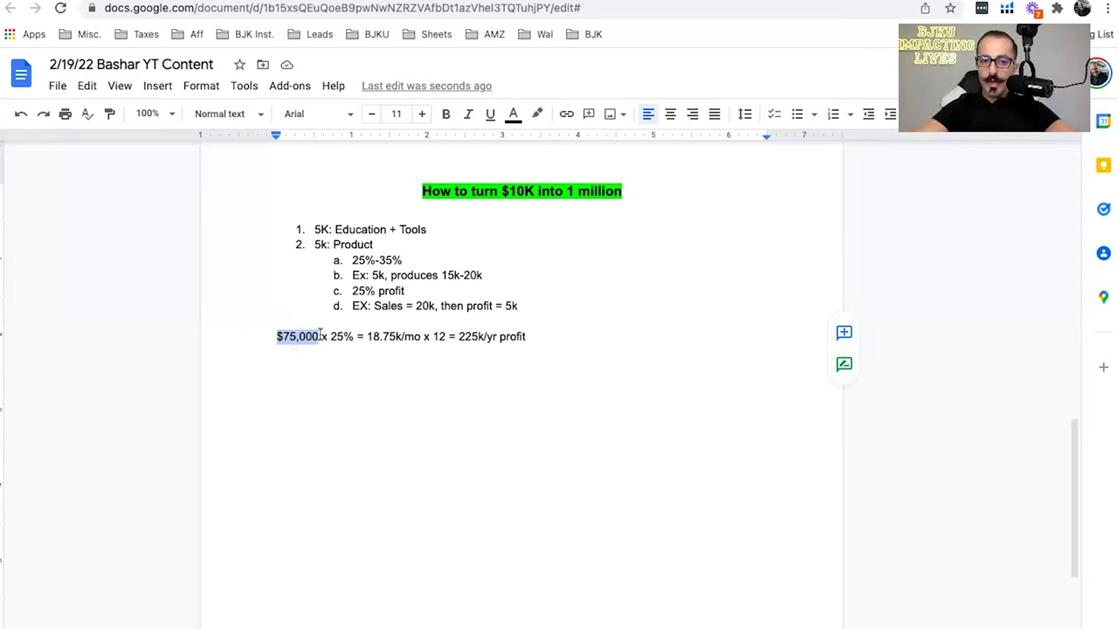
click(324, 336)
double_click(333, 337)
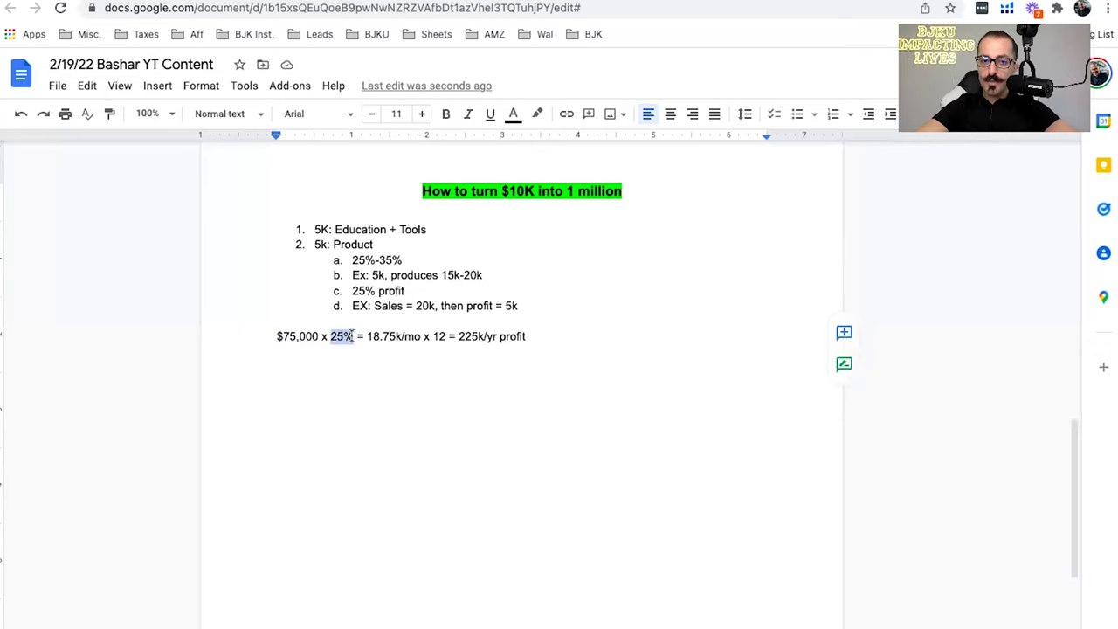
drag(368, 336, 411, 336)
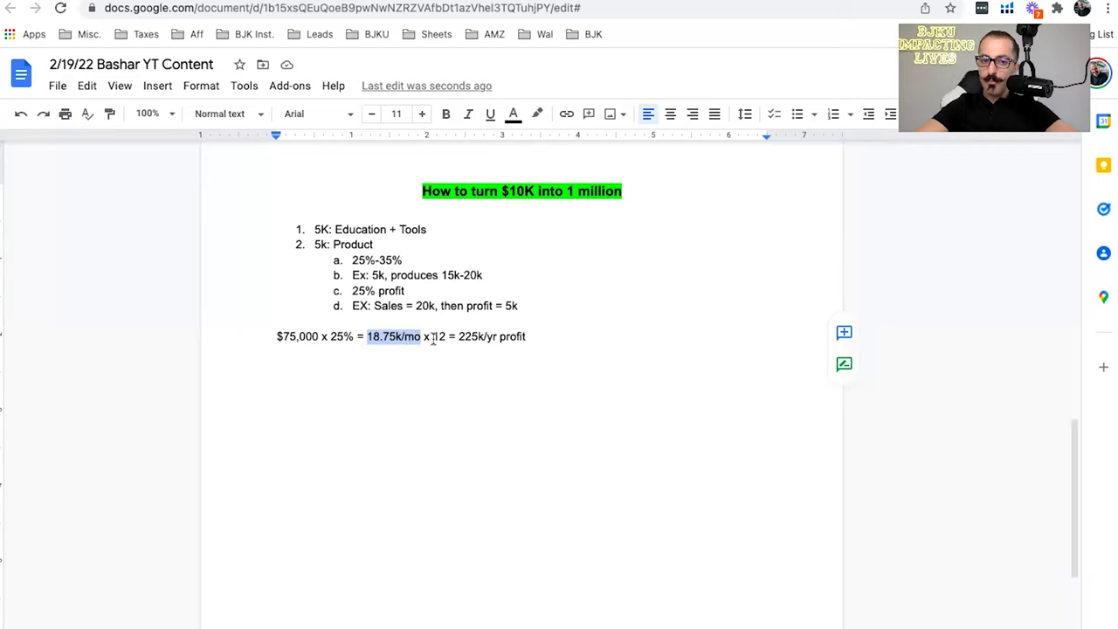
double_click(440, 337)
drag(458, 336, 495, 338)
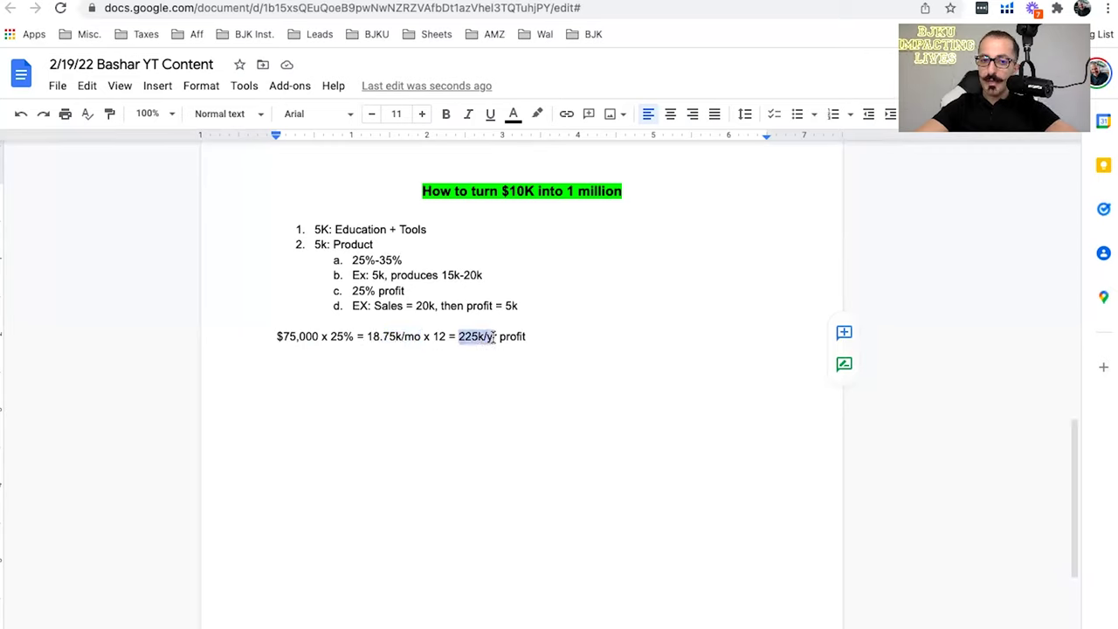
- Add a new line below the profit calculation reading "225k x 4 = 900k"
click(538, 337)
key(Return)
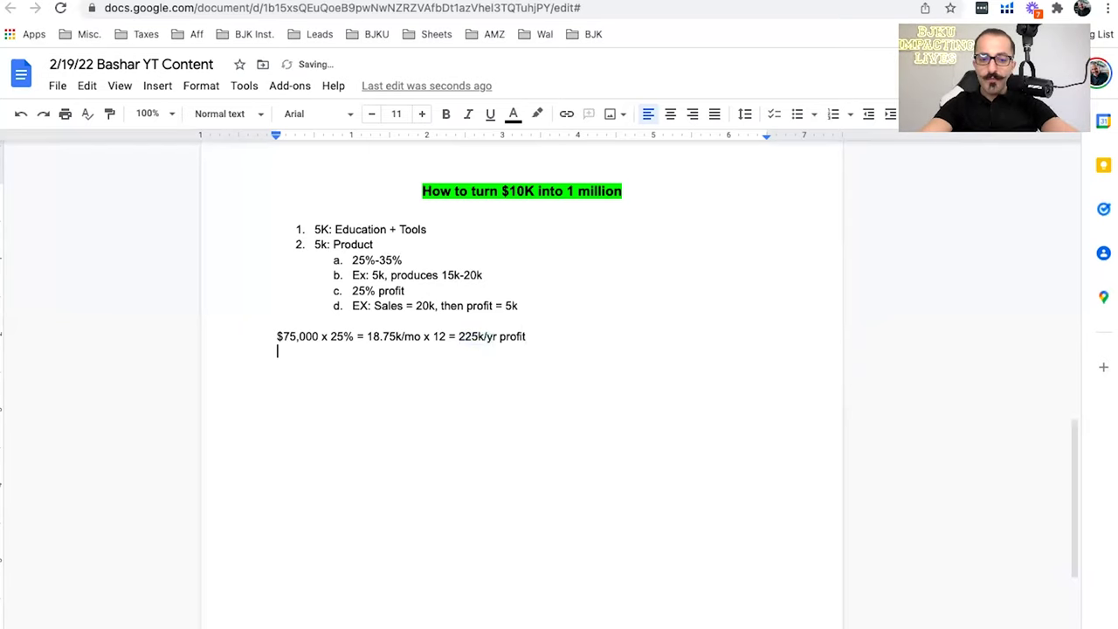
text(225k)
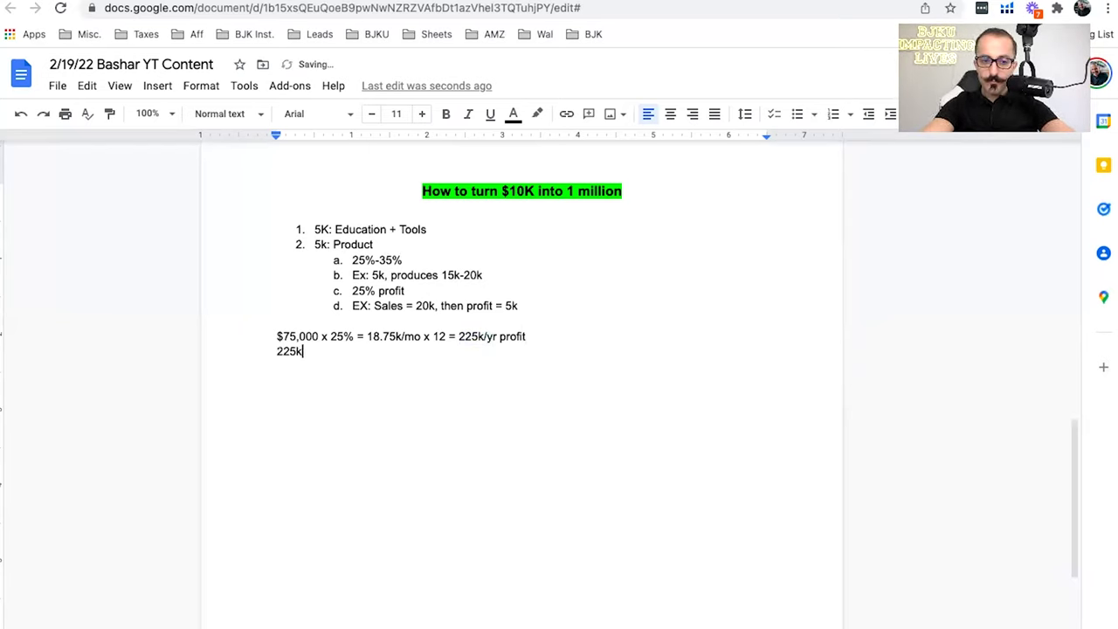
text( x 4 = )
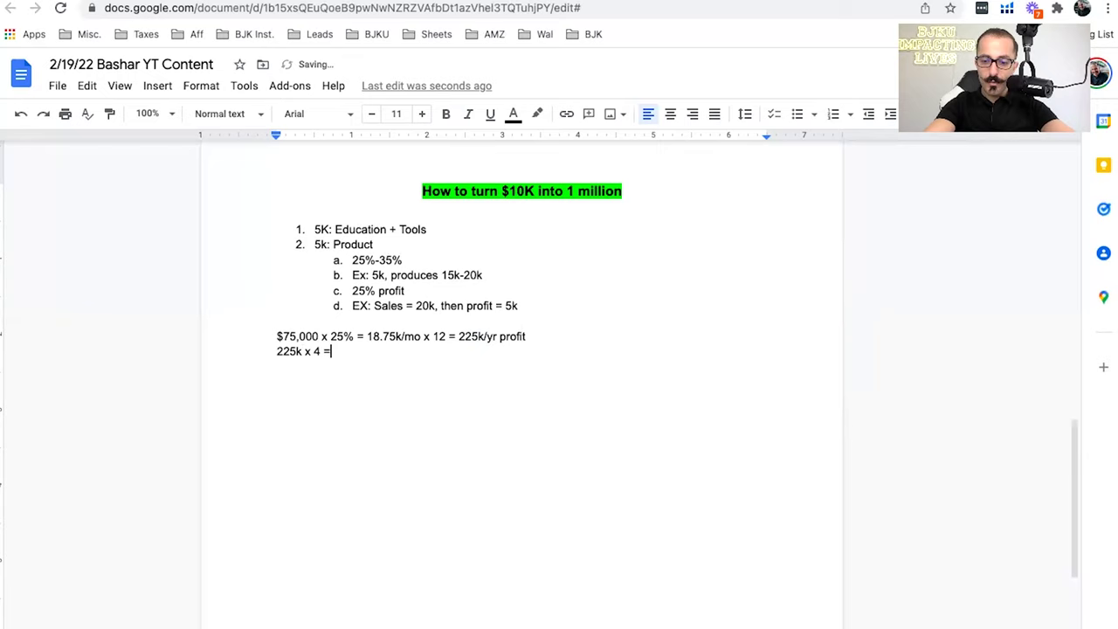
text(900k)
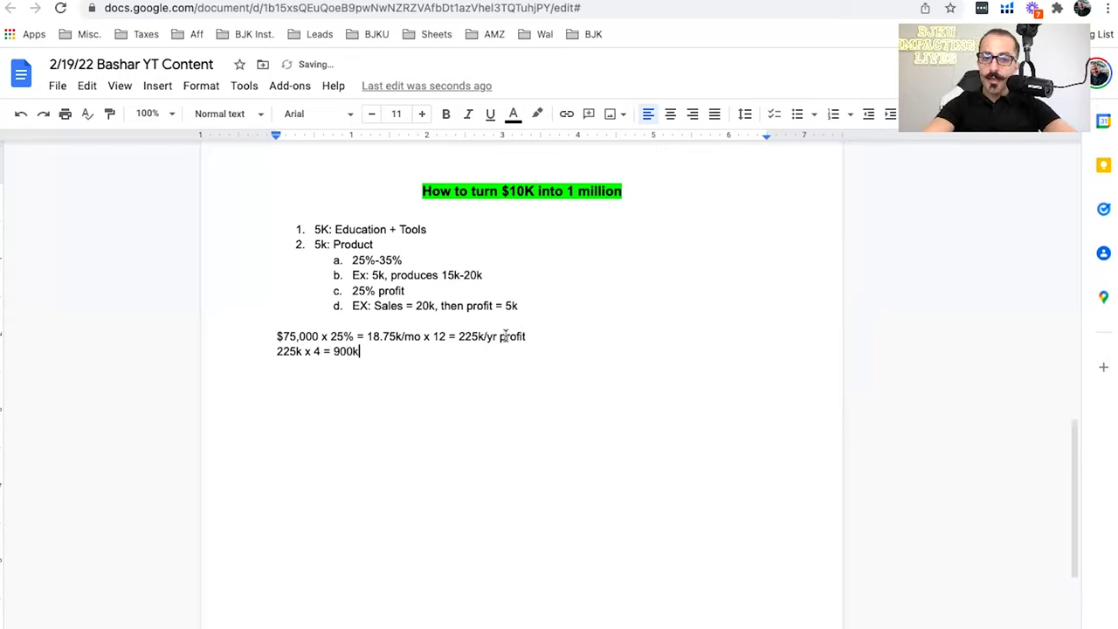
- Highlight "900k" in bright green and return to the end of that line
double_click(339, 351)
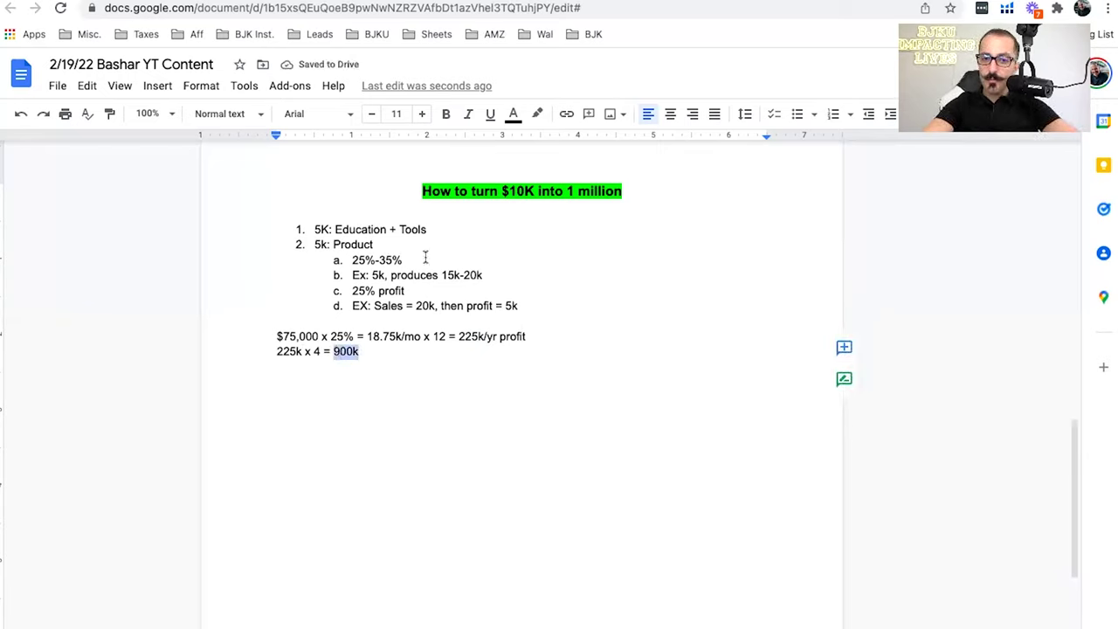
click(539, 114)
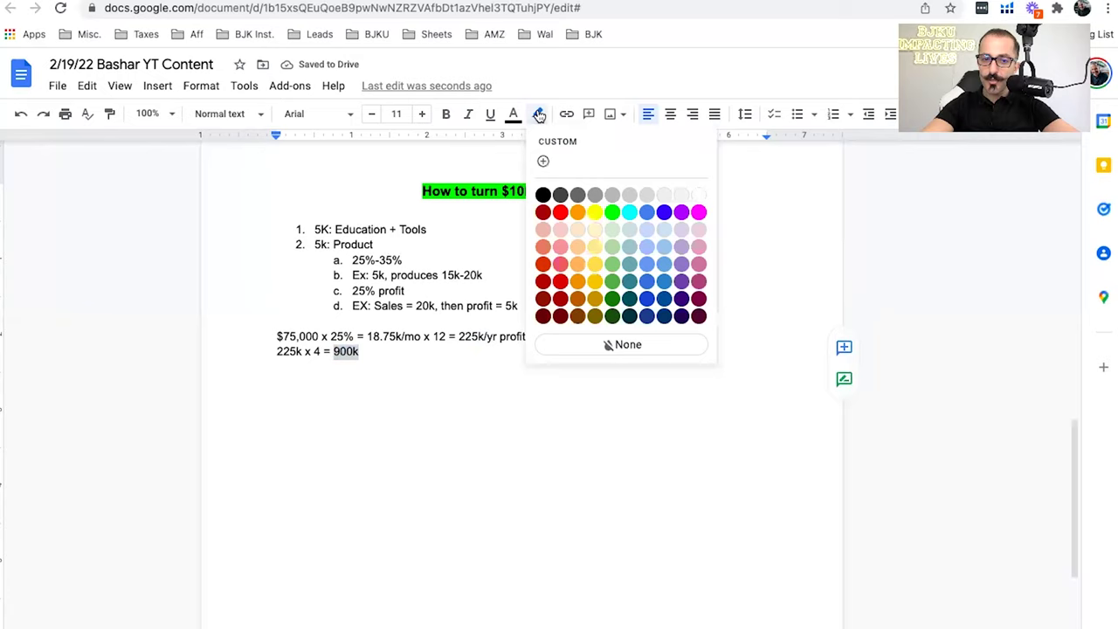
click(616, 213)
click(463, 351)
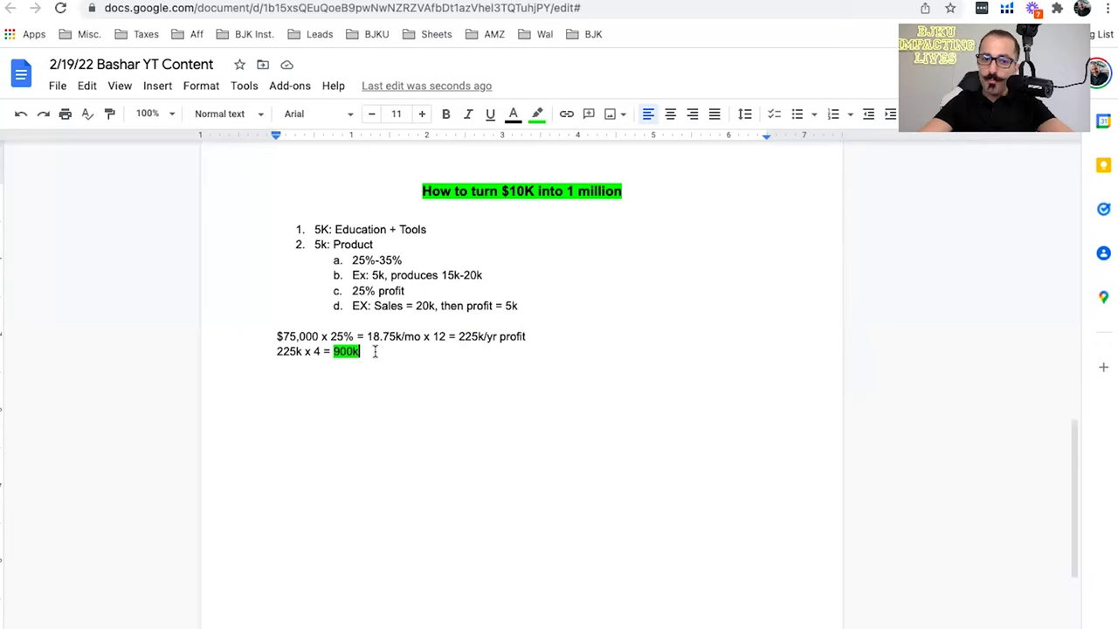
- Re-examine the 900k result and the $75,000 and 25% figures, finishing at the end of the last line
double_click(333, 352)
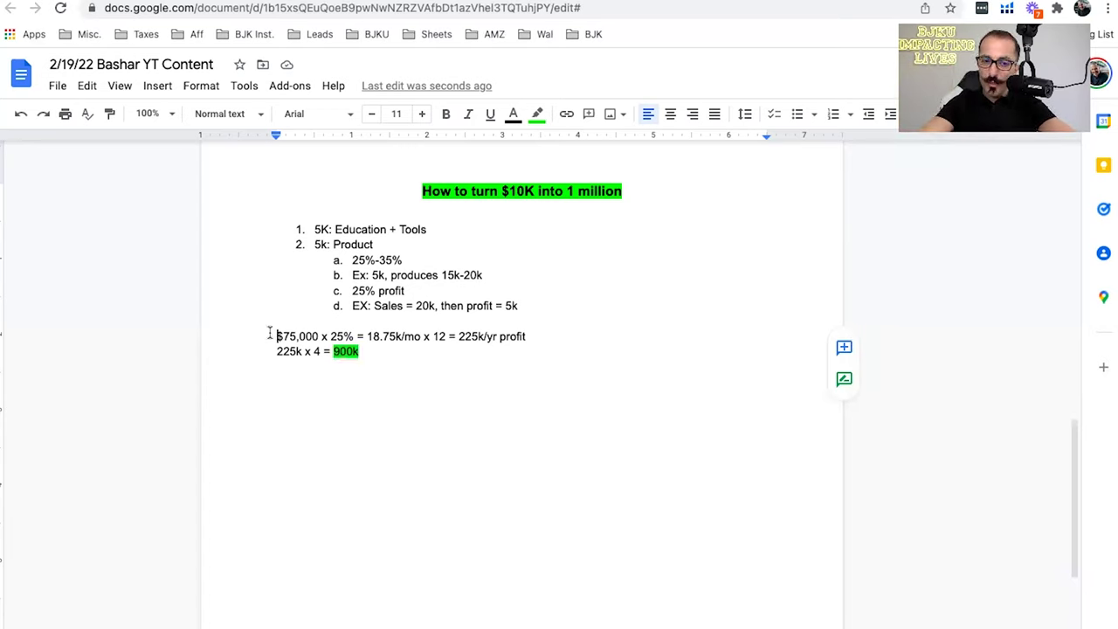
drag(273, 336, 318, 333)
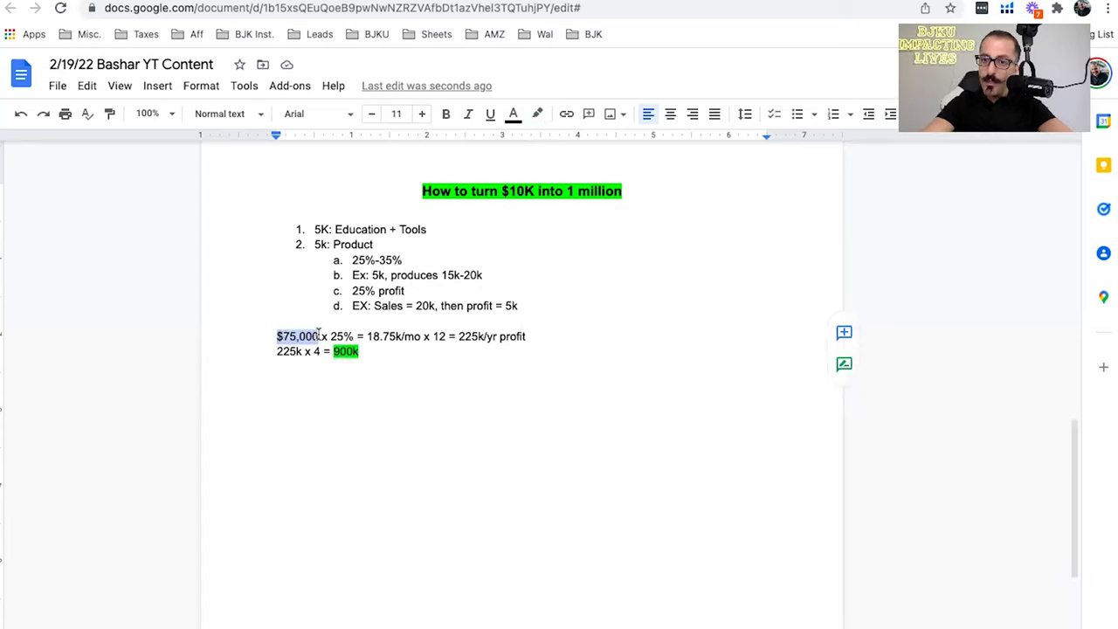
drag(330, 337, 354, 336)
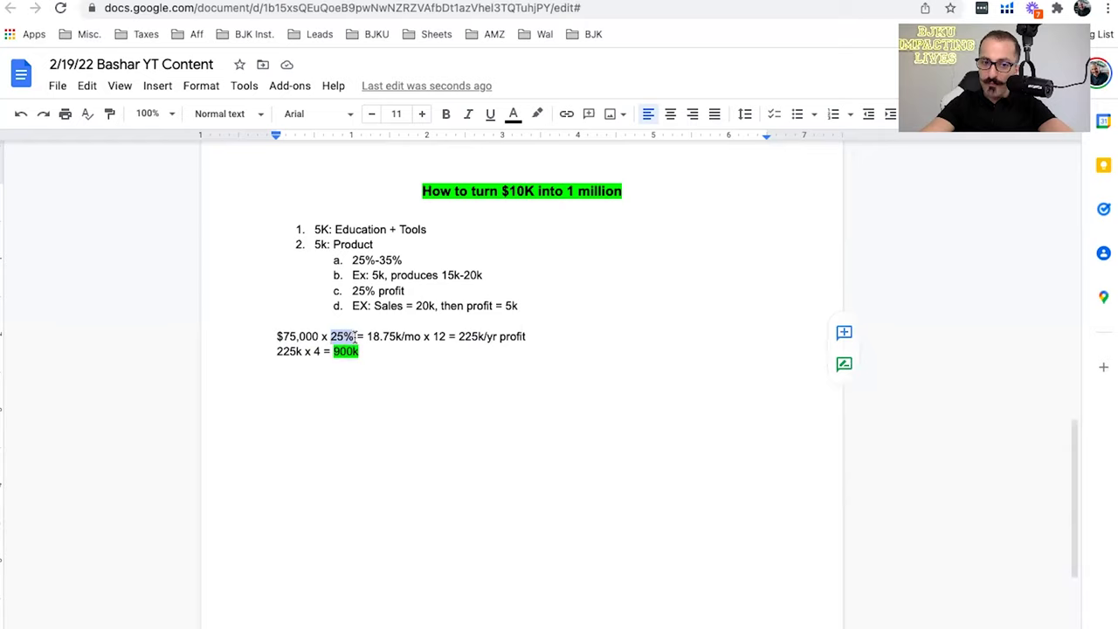
click(377, 354)
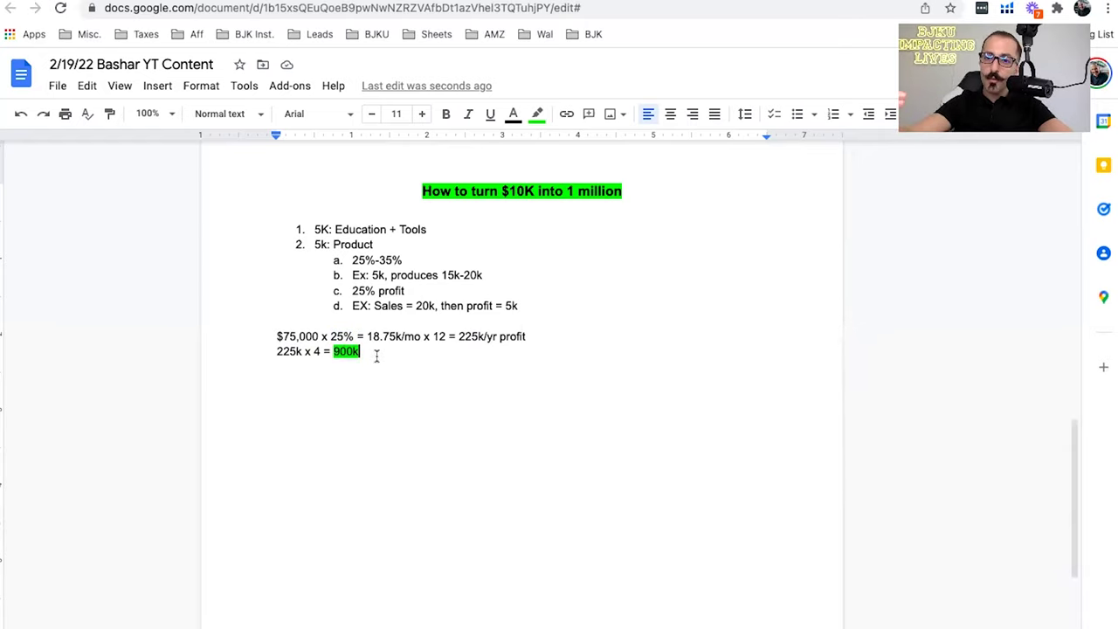